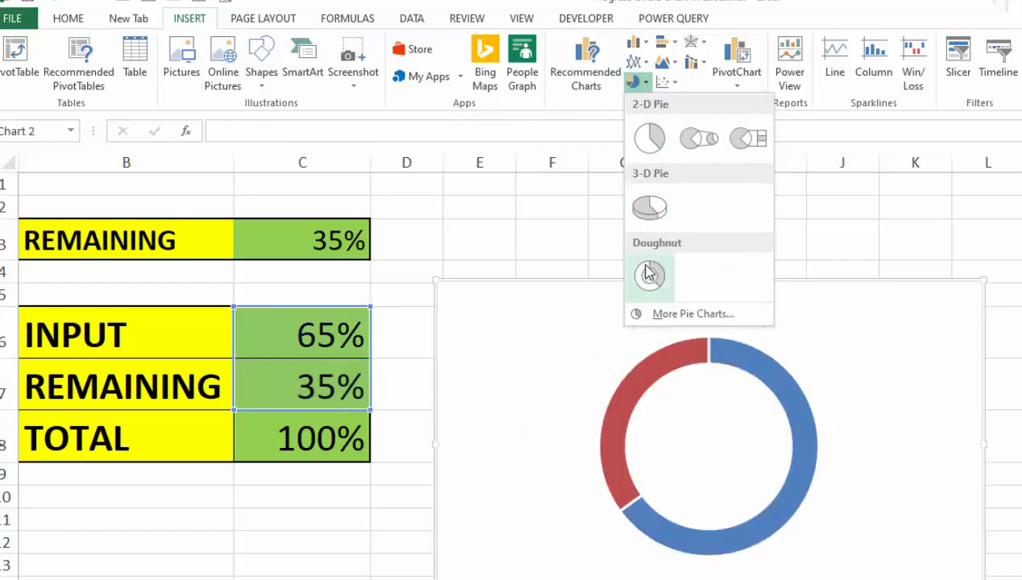
Insert a doughnut chart from the Input and Remaining percentages and fill its Remaining slice with light purple
left_click(650, 276)
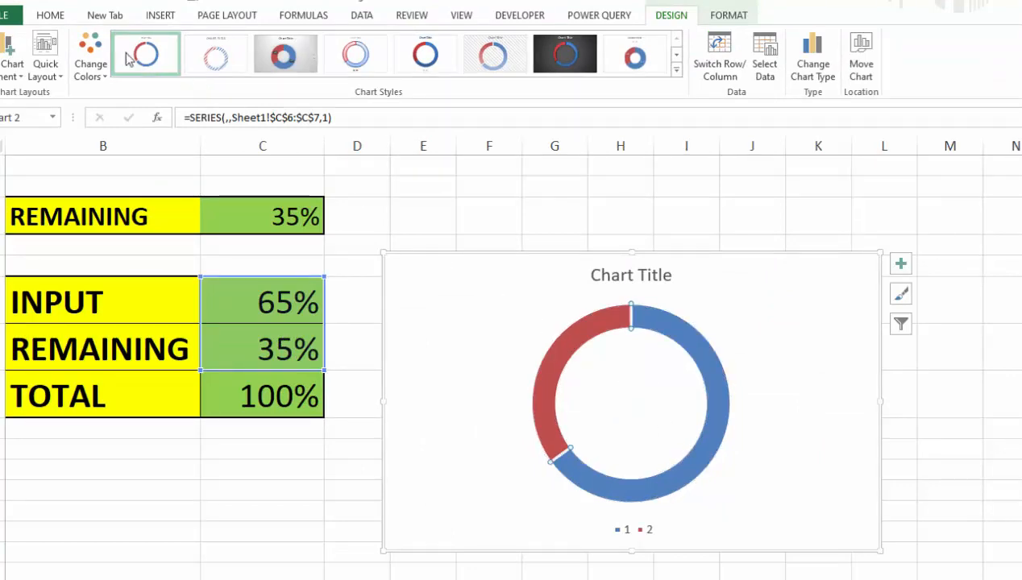
left_click(50, 15)
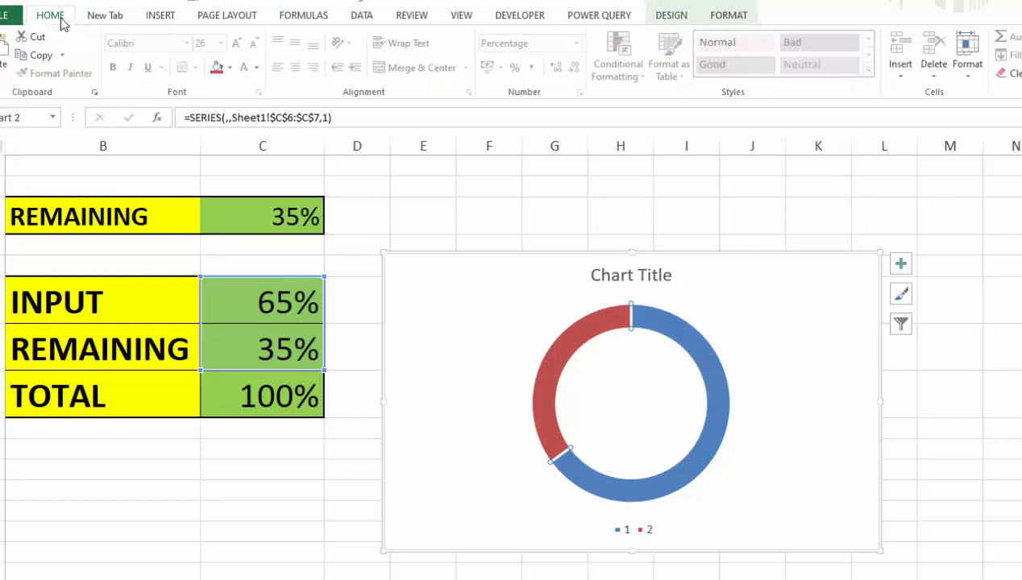
left_click(229, 67)
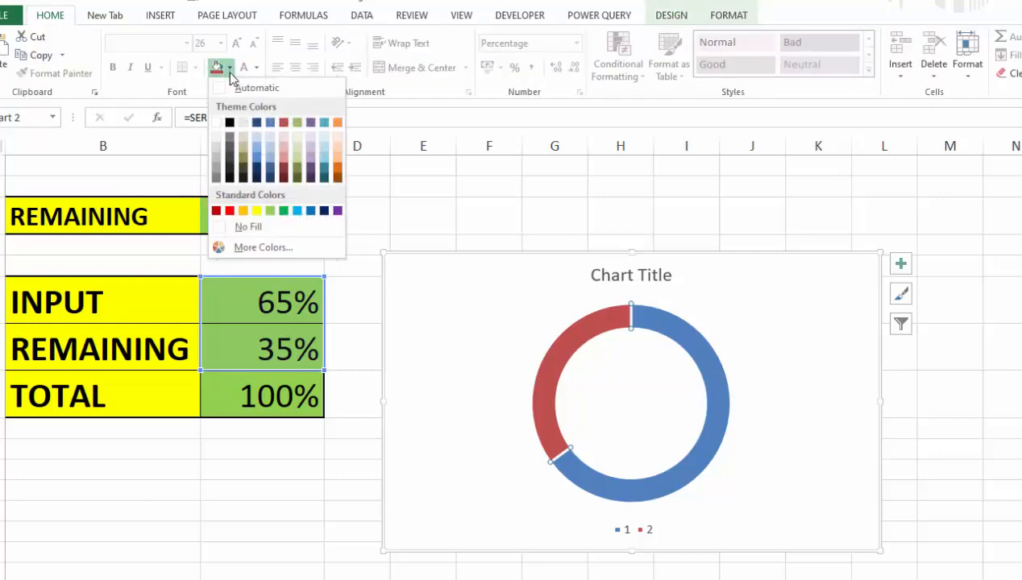
left_click(311, 138)
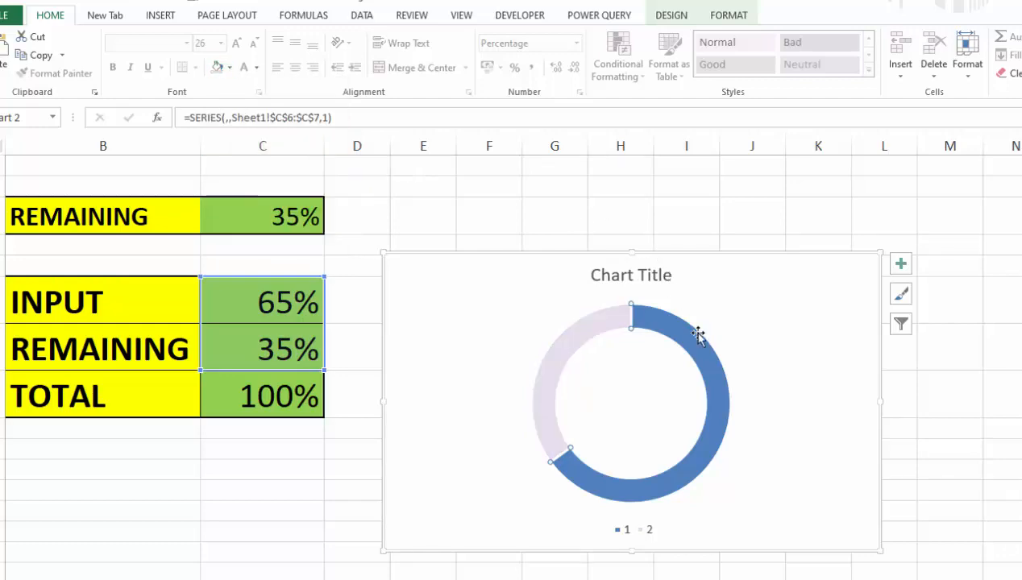
Add a text box inside the doughnut's hole and link it to the Remaining value with =Sheet1!$C$3
left_click(641, 388)
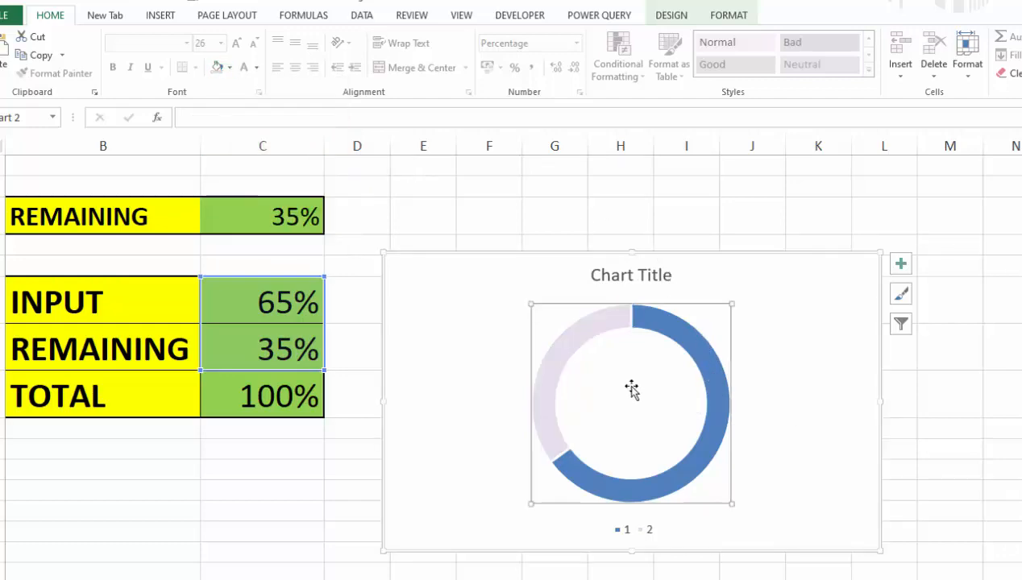
left_click(160, 16)
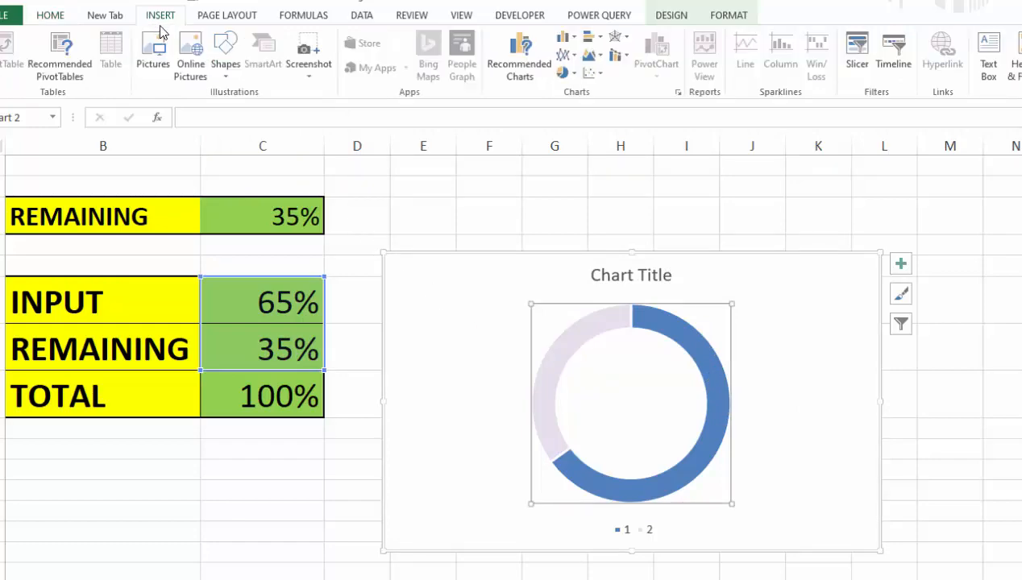
left_click(980, 81)
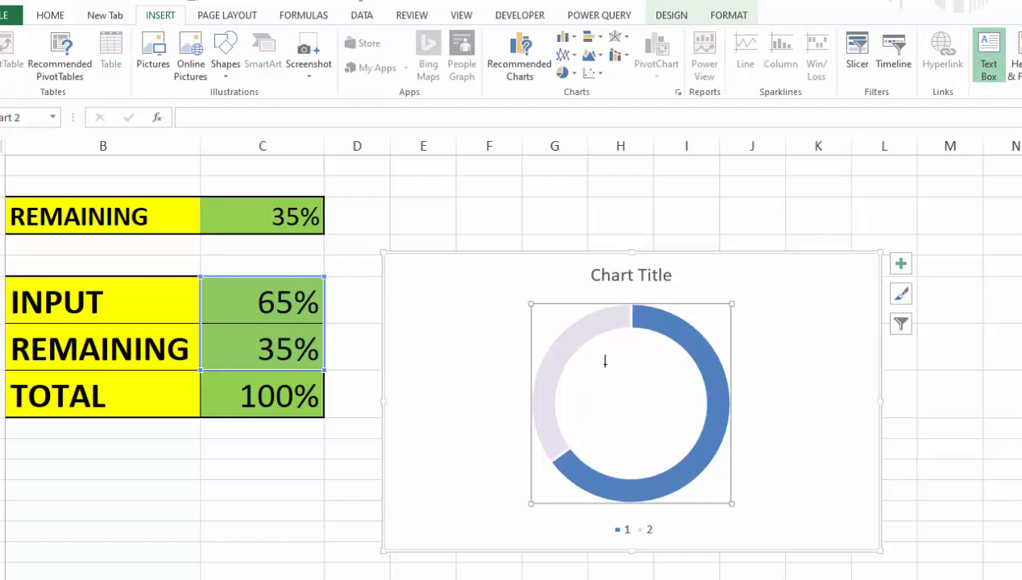
left_click_drag(587, 374, 670, 434)
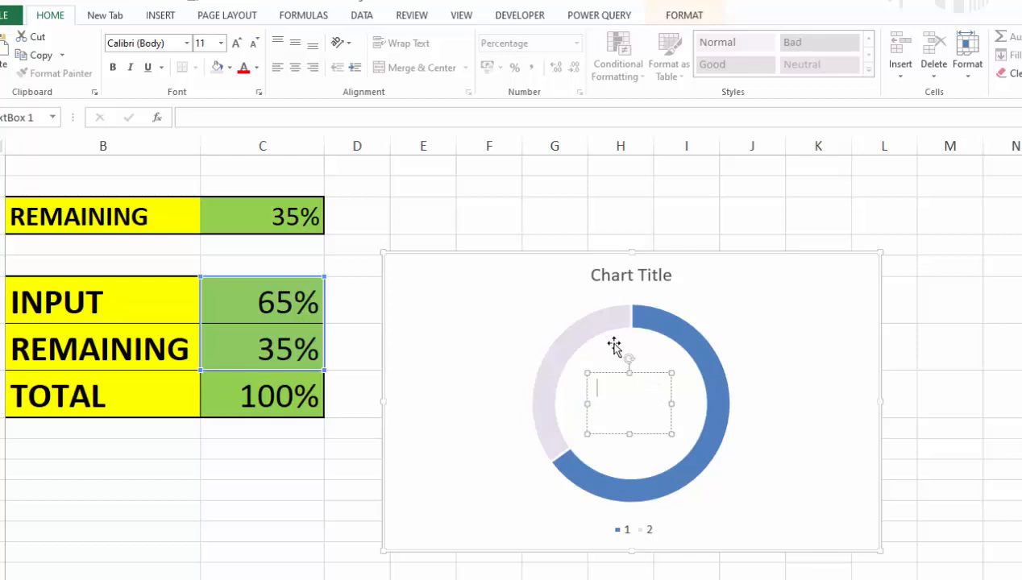
left_click(227, 119)
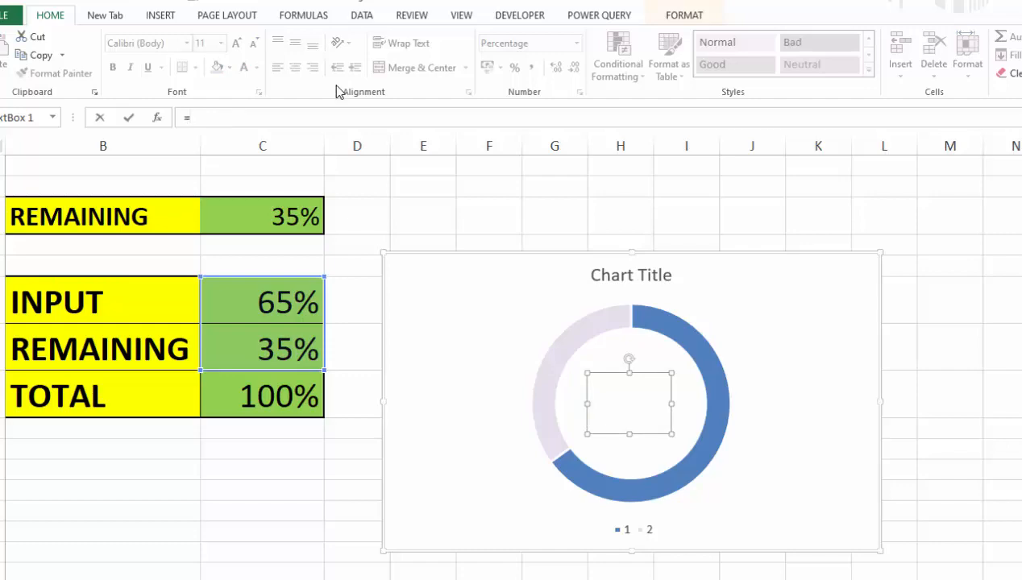
left_click(267, 215)
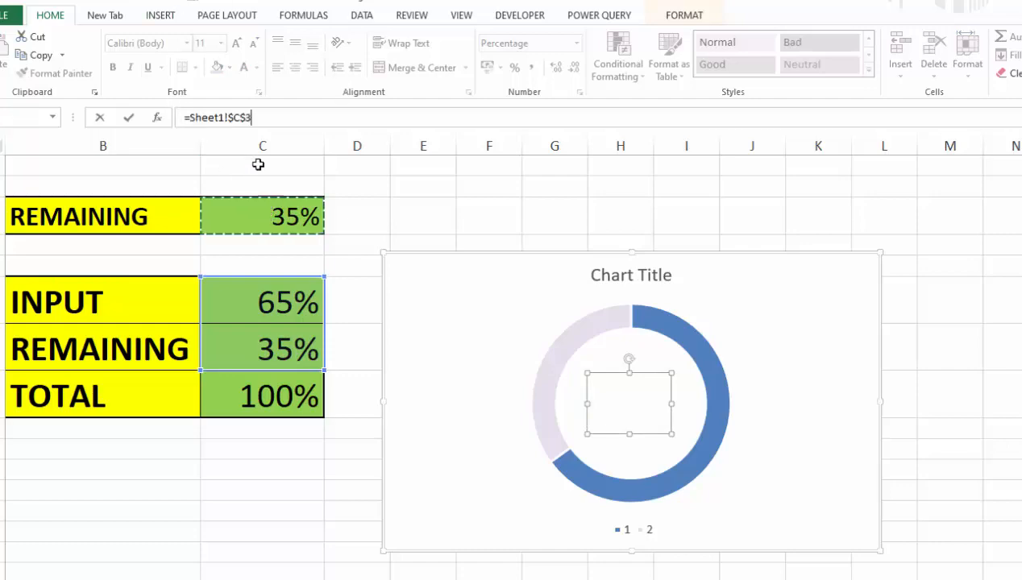
key("Return")
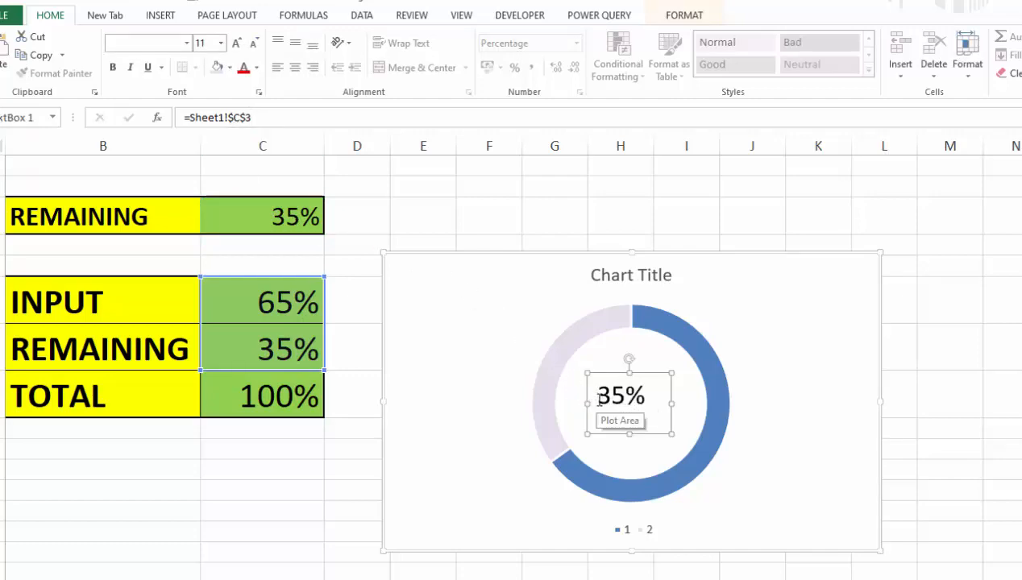
Move the linked percentage text box slightly right and down inside the doughnut and enlarge its text to 24 pt
left_click_drag(600, 395, 621, 403)
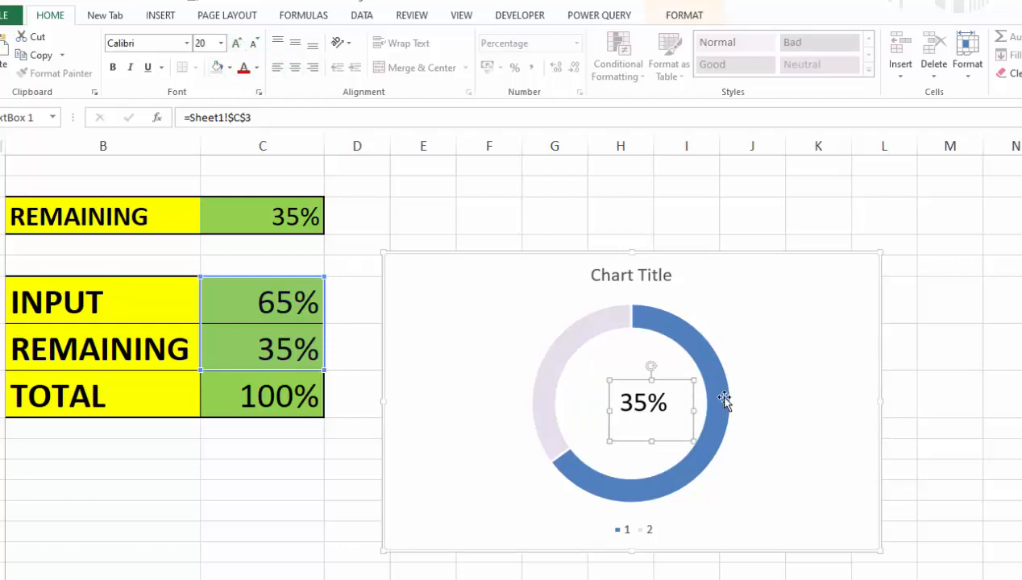
left_click(753, 403)
left_click(625, 396)
left_click(236, 44)
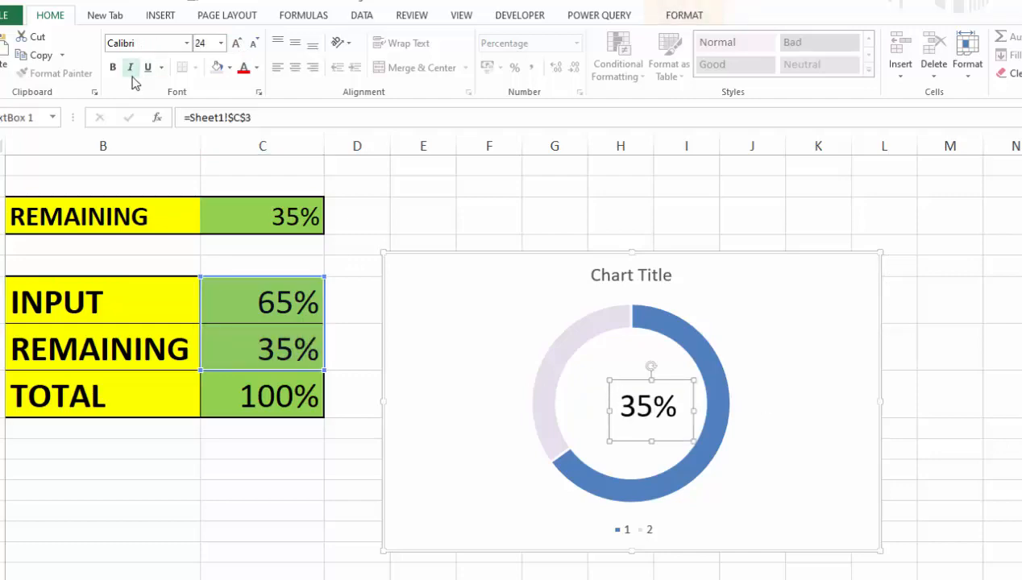
Make the percentage text in the doughnut's centre bold and colour it blue to match the larger slice
left_click(113, 68)
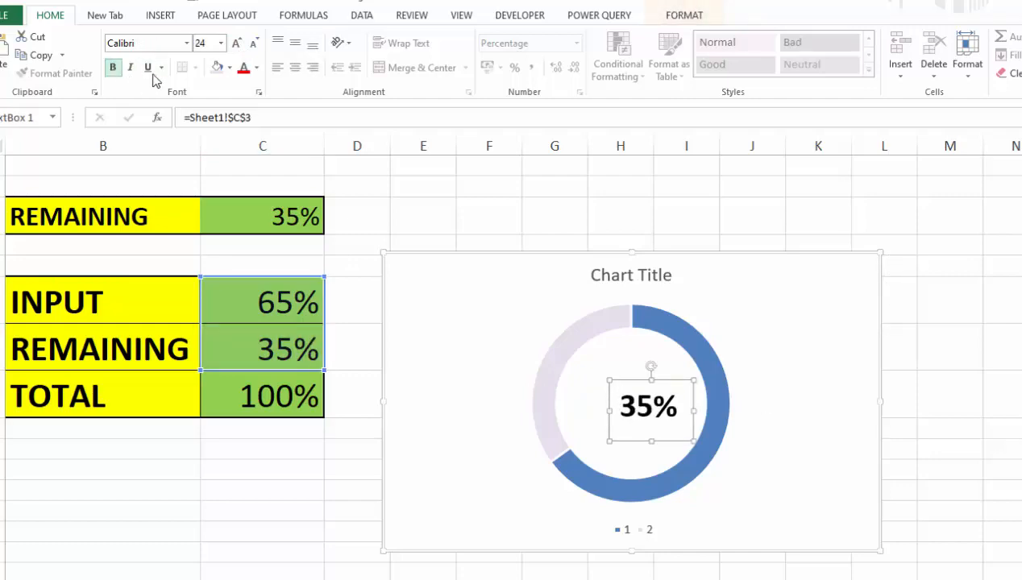
left_click(230, 68)
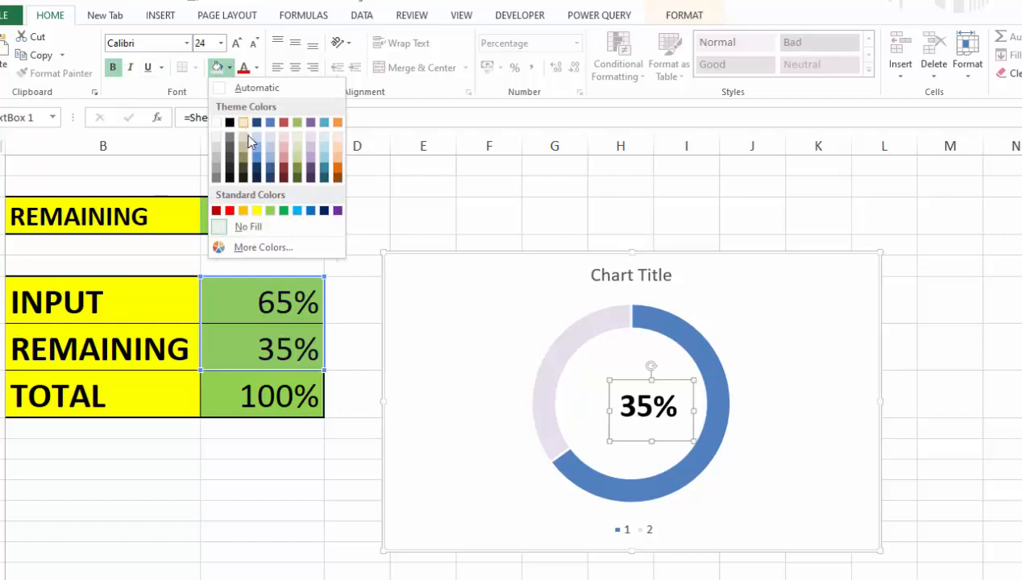
left_click(258, 86)
left_click(257, 69)
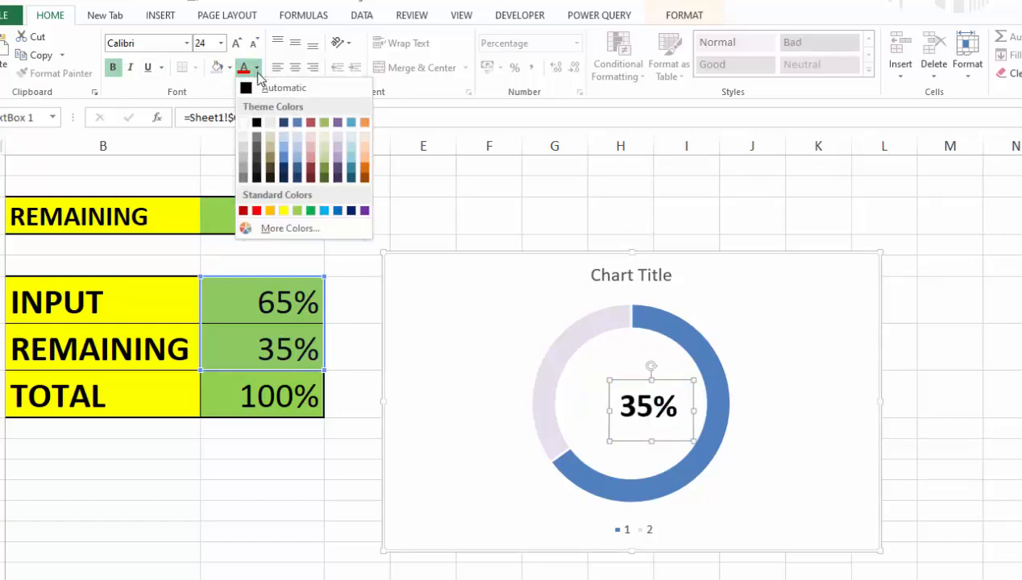
left_click(297, 124)
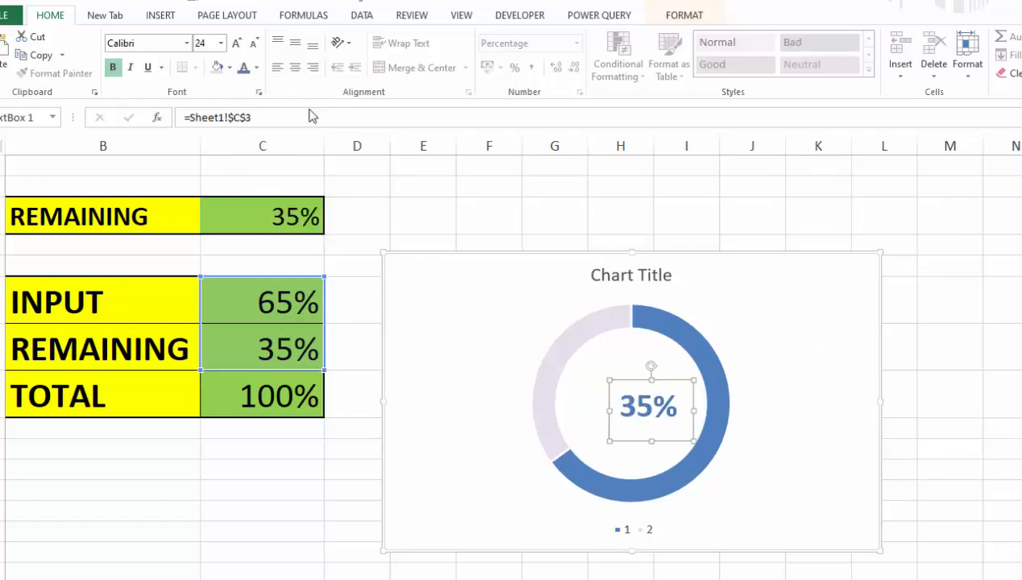
left_click(814, 372)
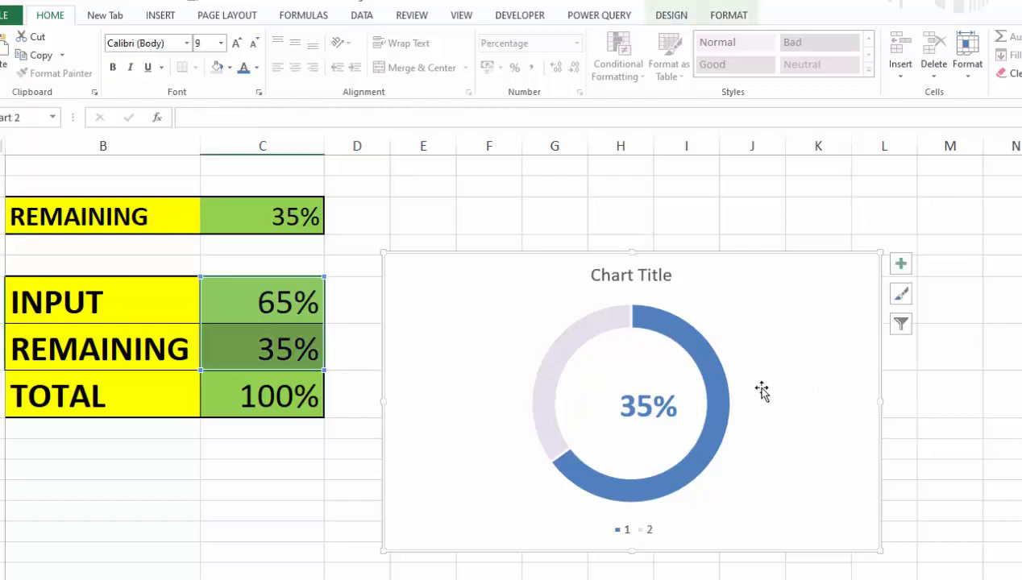
Test the chart by setting the Remaining value in C3 to 20% and the Input value in C6 to 80%
left_click(715, 376)
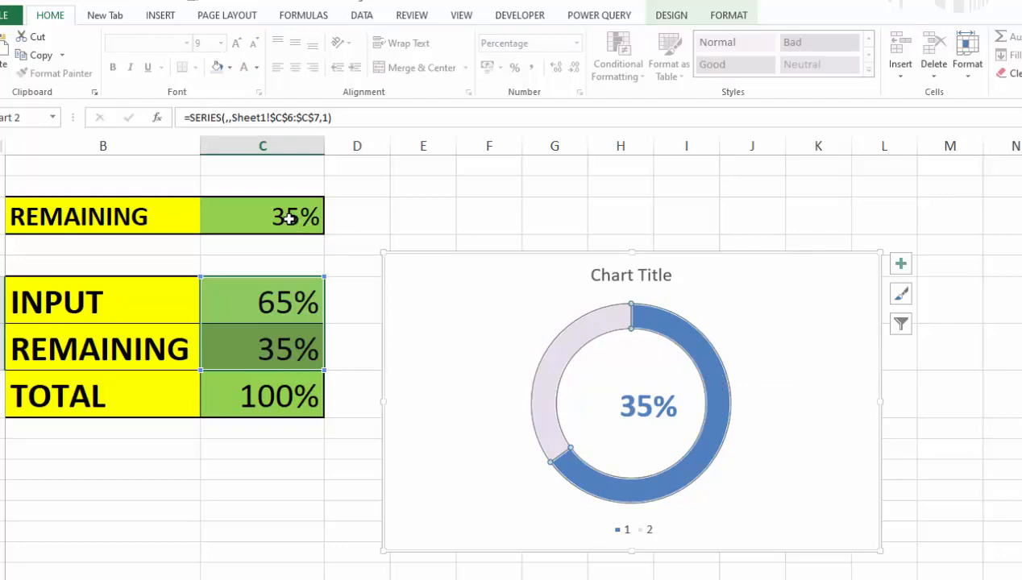
left_click(289, 219)
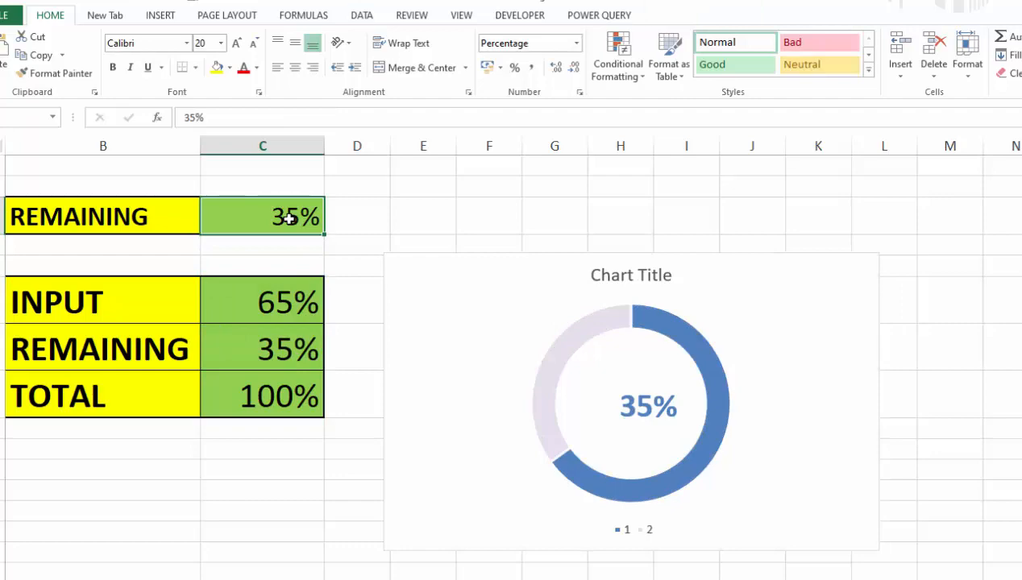
type("20")
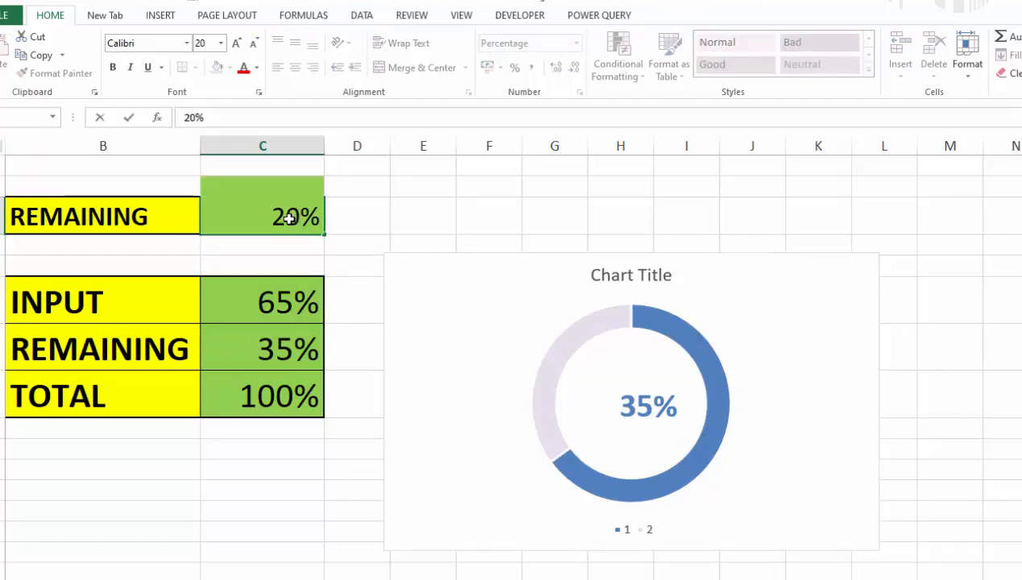
key("Tab")
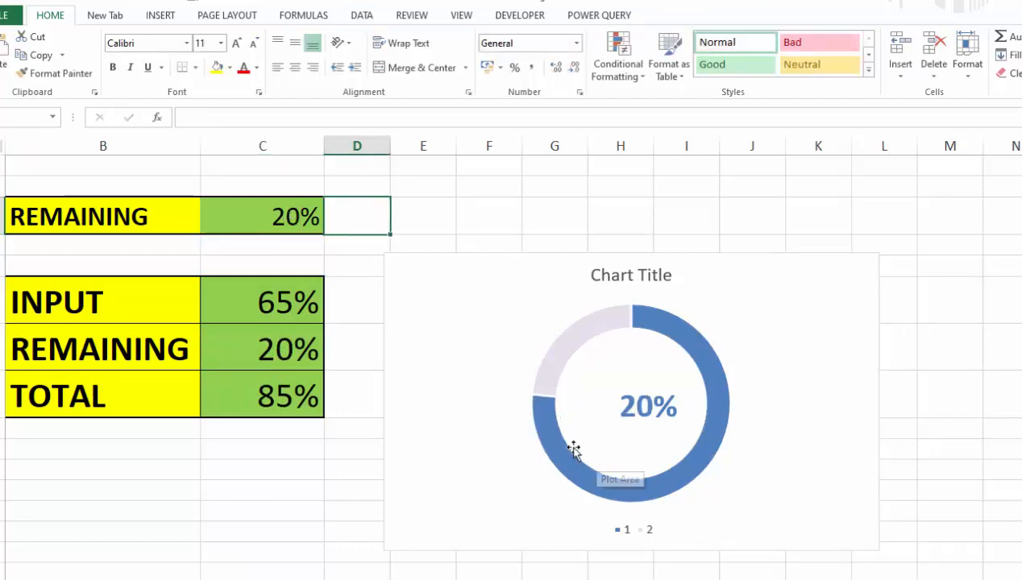
left_click(283, 306)
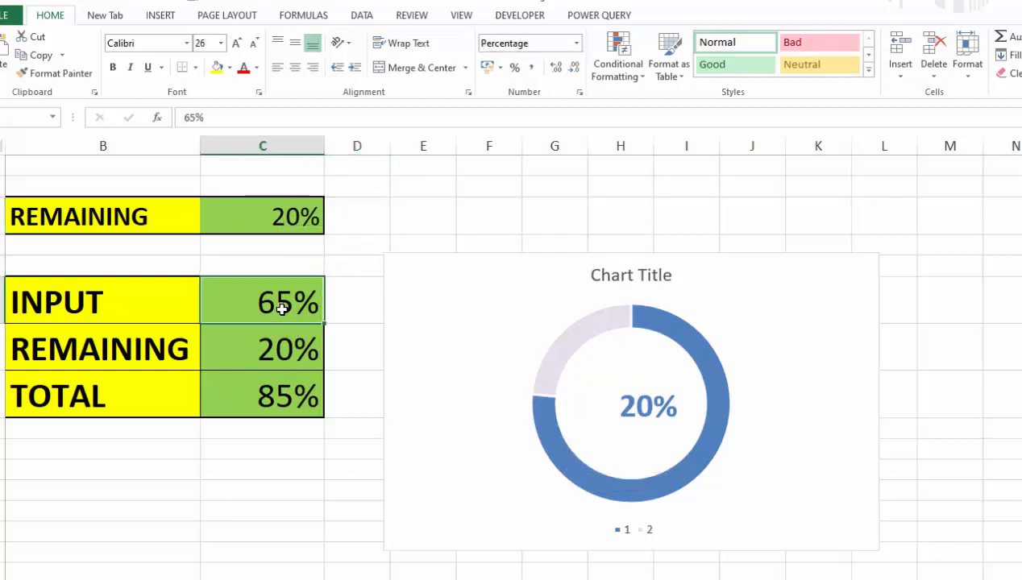
type("80")
key("Tab")
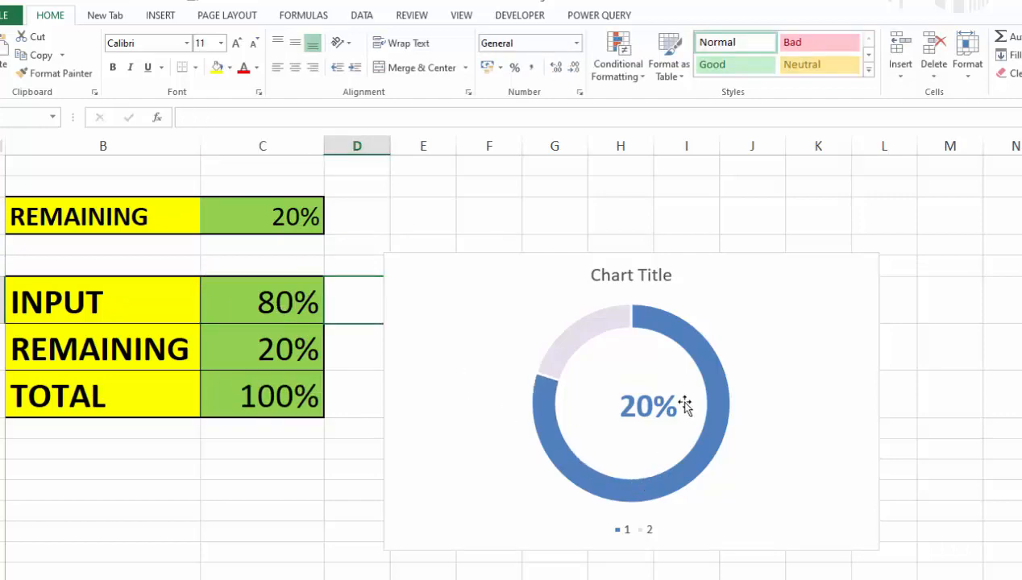
mouse_move(554, 443)
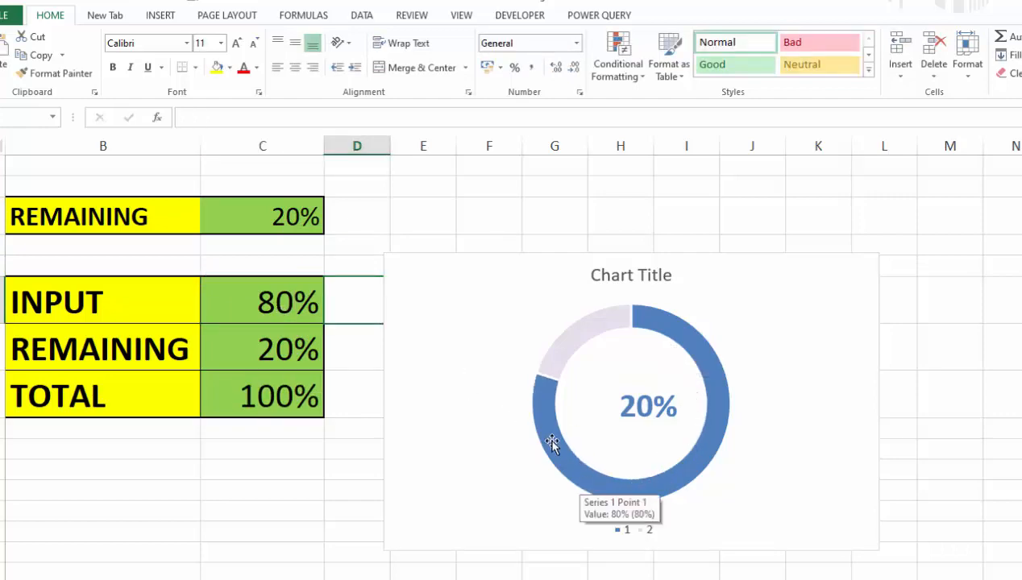
left_click(627, 407)
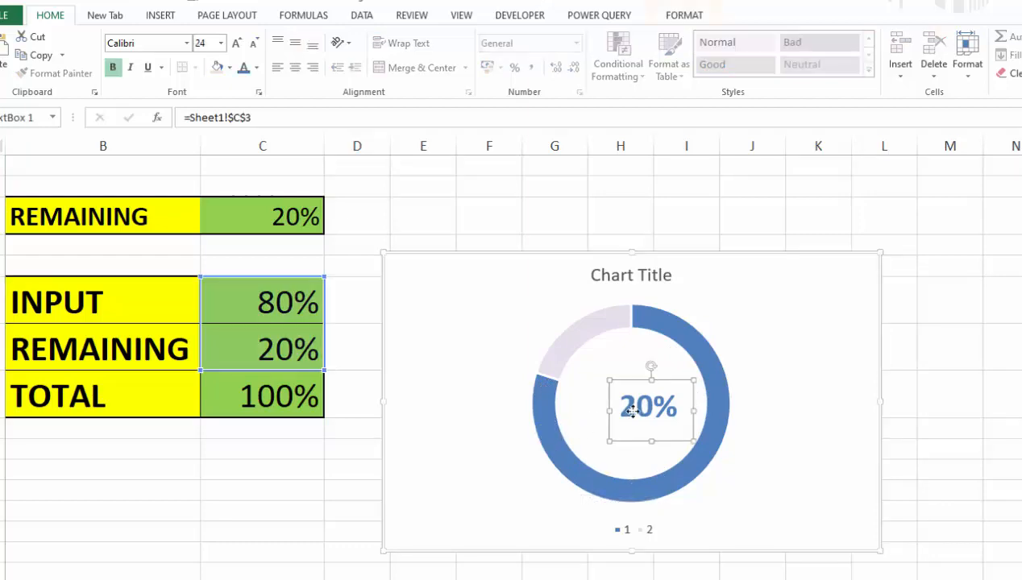
Set the Remaining value in C3 to 40% and the Input value in C6 to 60%
left_click(288, 218)
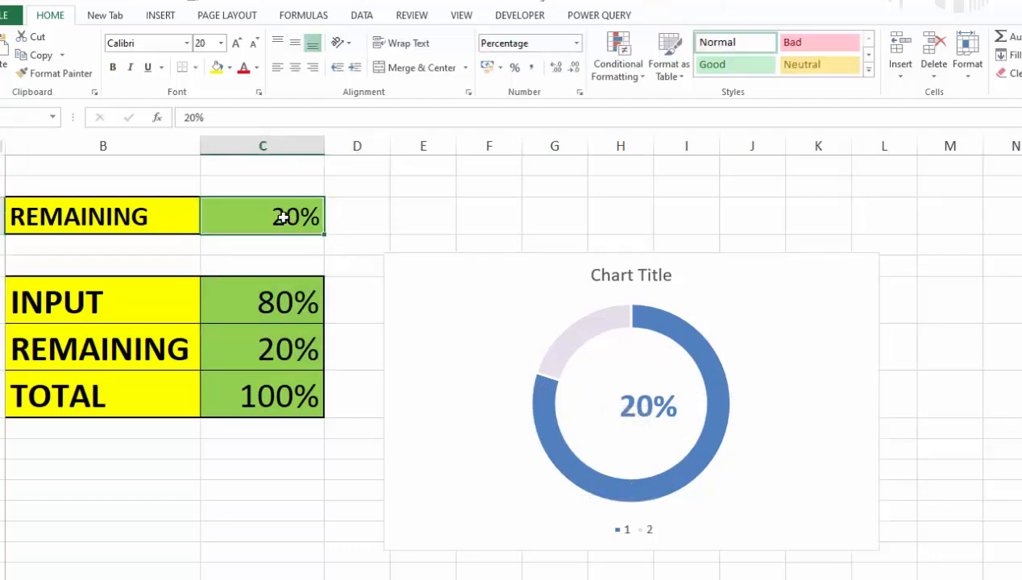
type("40")
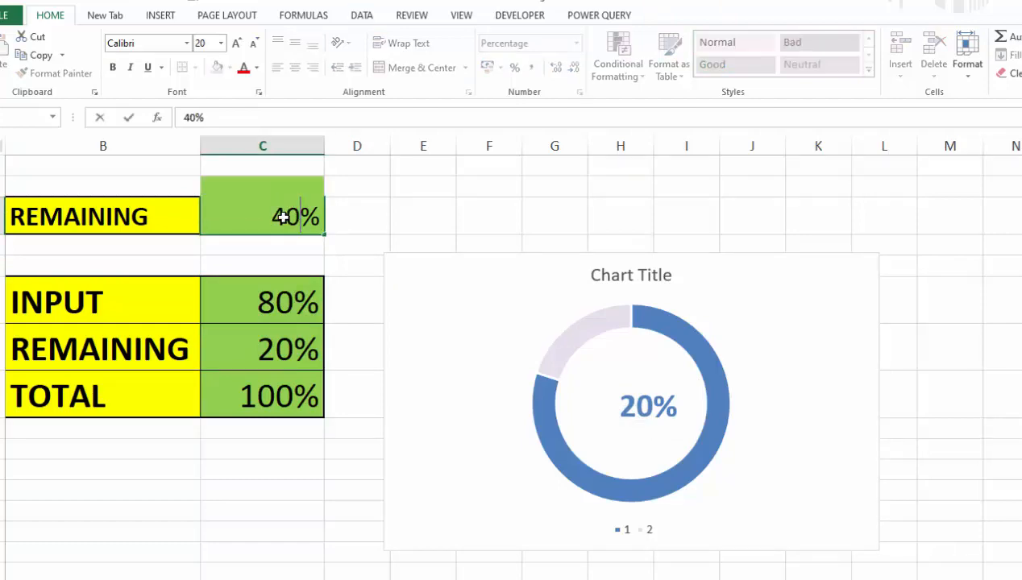
key("Tab")
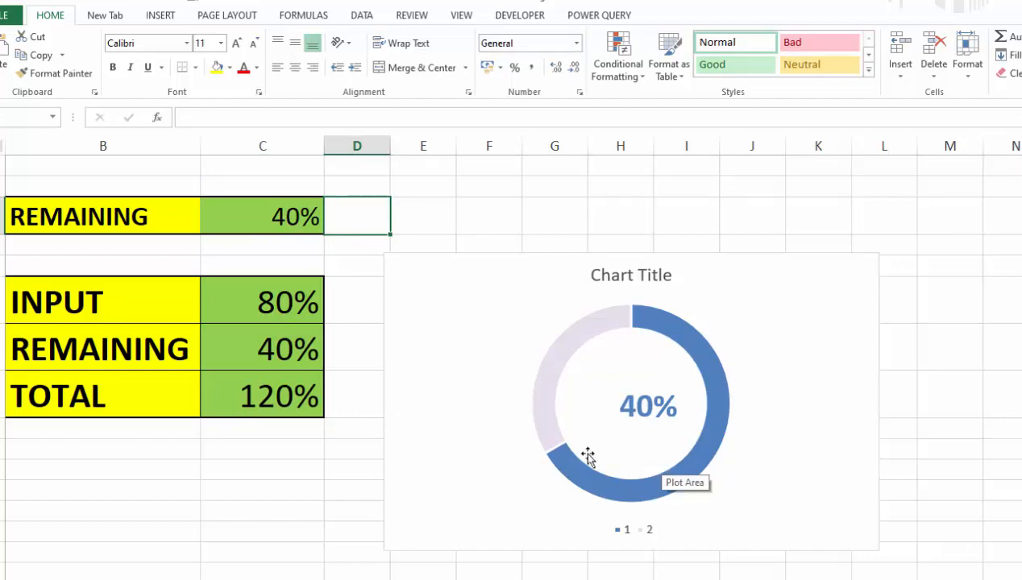
left_click(271, 314)
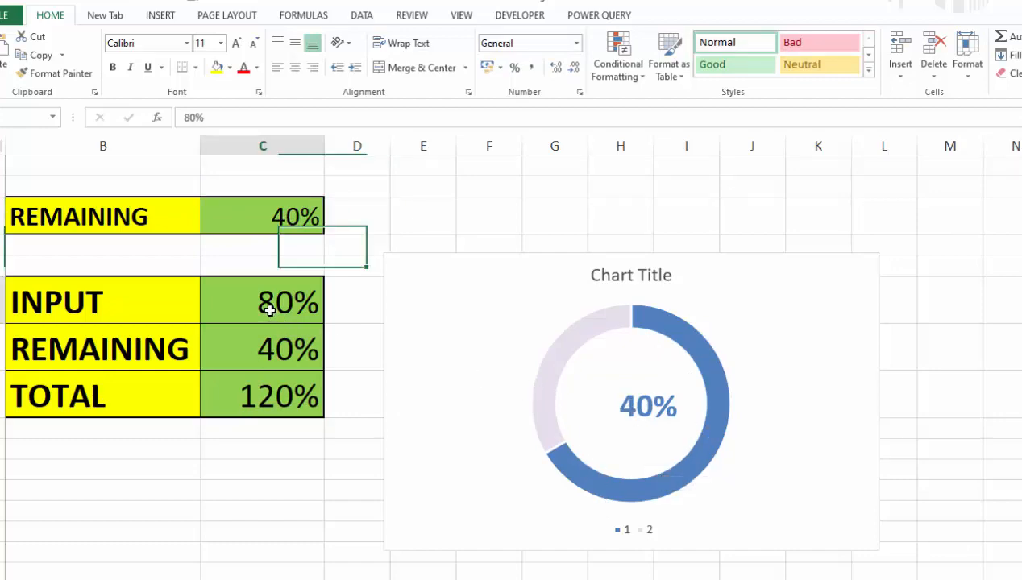
type("60")
key("Return")
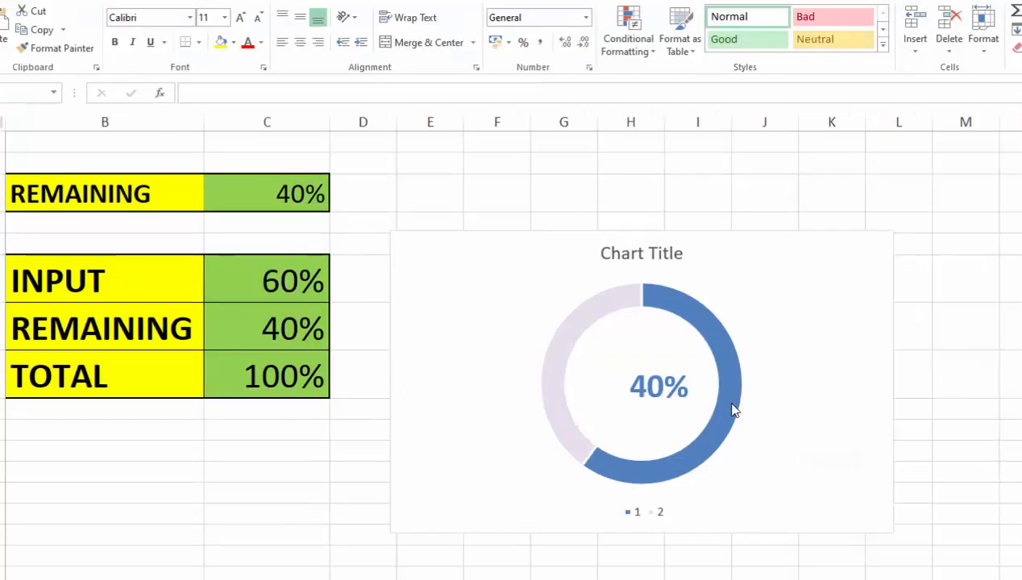
mouse_move(732, 405)
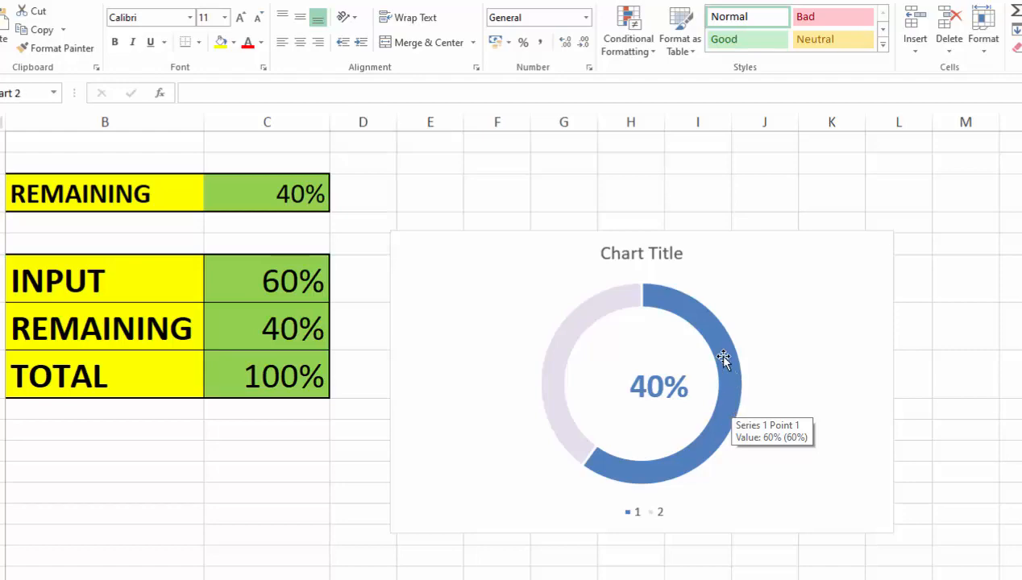
Remove the background fill of the chart area so the worksheet shows through
double_click(737, 326)
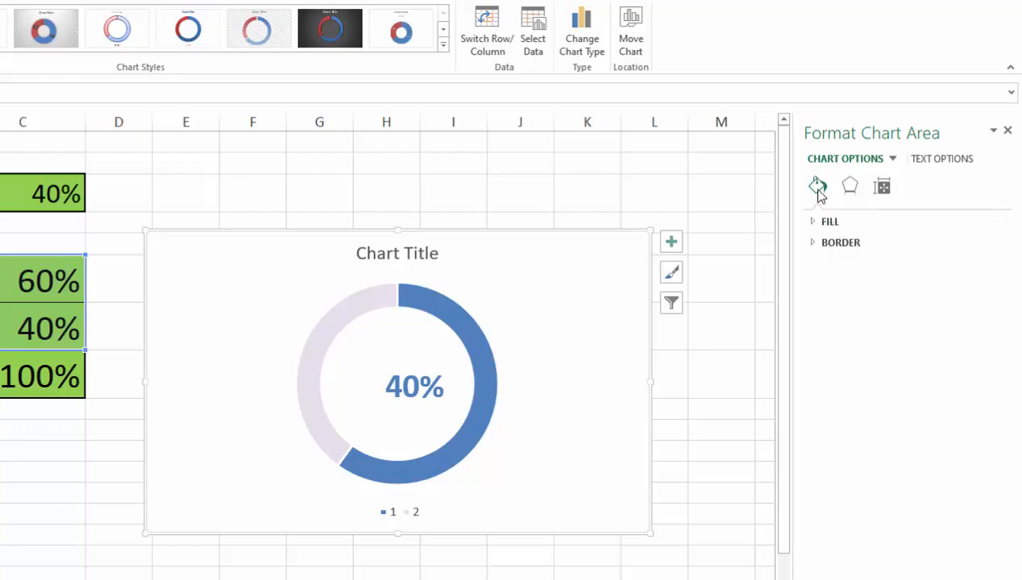
left_click(826, 219)
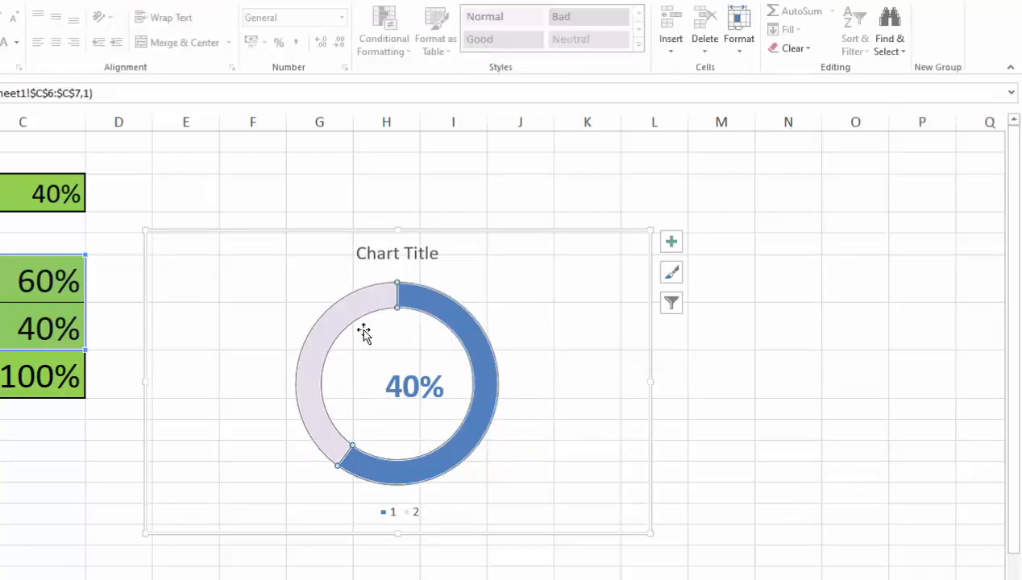
Set the light slice's fill transparency to 0% and give it a solid blue border with 48% transparency
double_click(343, 319)
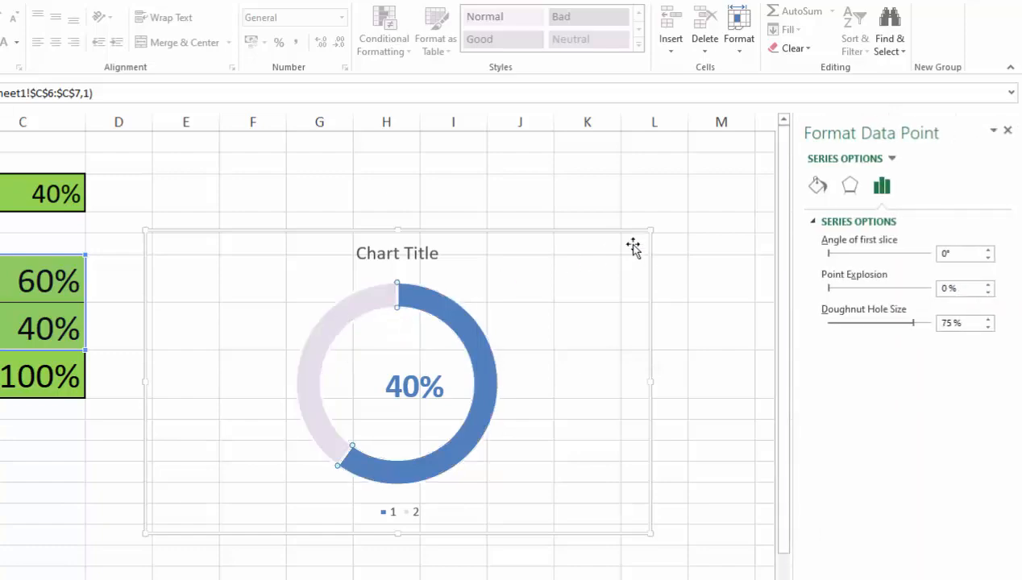
left_click(817, 186)
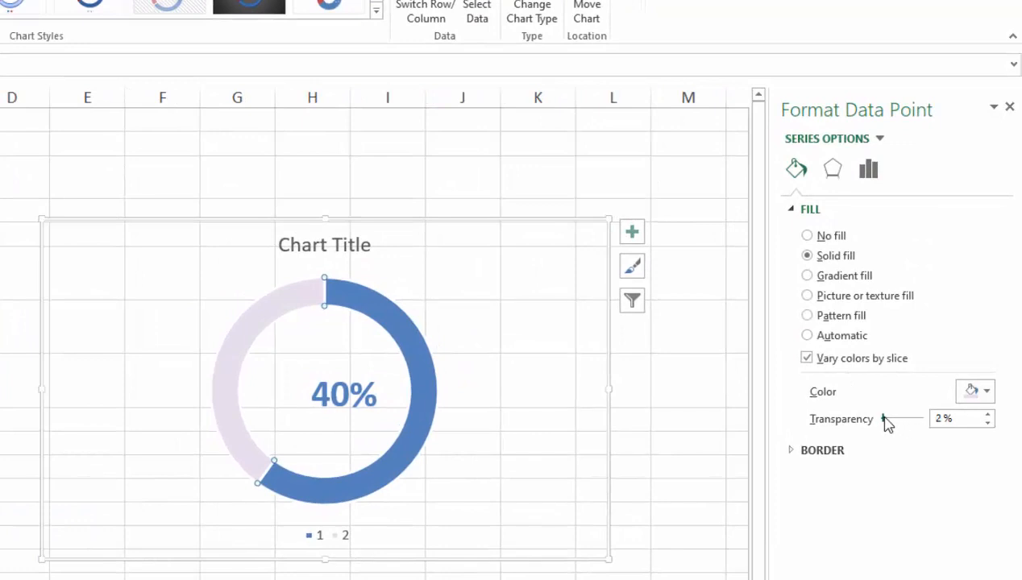
mouse_move(887, 425)
left_mouse_down()
mouse_move(922, 424)
mouse_move(880, 434)
left_mouse_up()
left_click(840, 458)
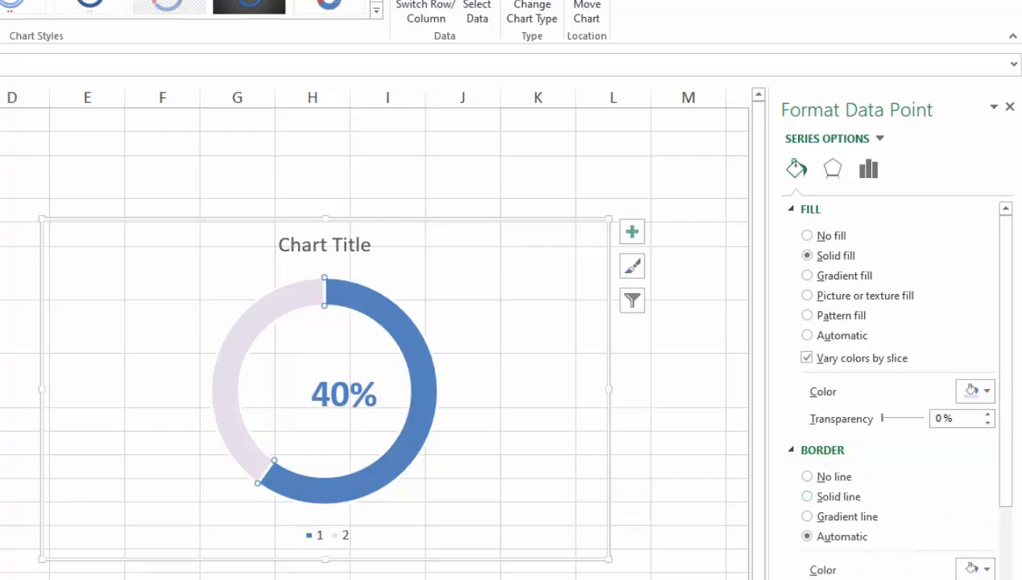
left_click_drag(881, 490, 903, 495)
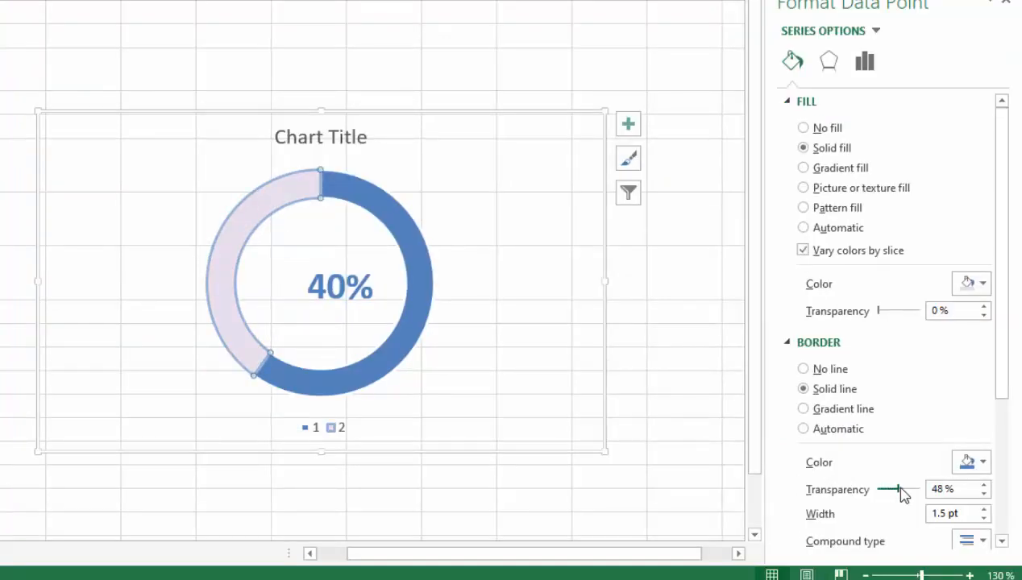
Try border widths of 10 pt and 0 pt on the light slice, then set the width to 1.5 pt
left_click(944, 514)
double_click(937, 514)
type("10")
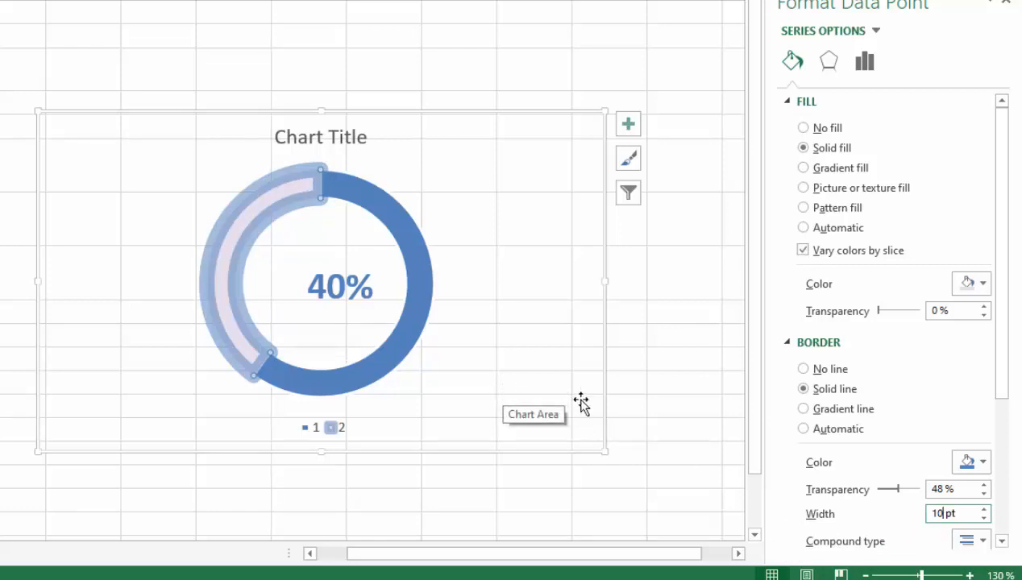
double_click(939, 514)
type("0")
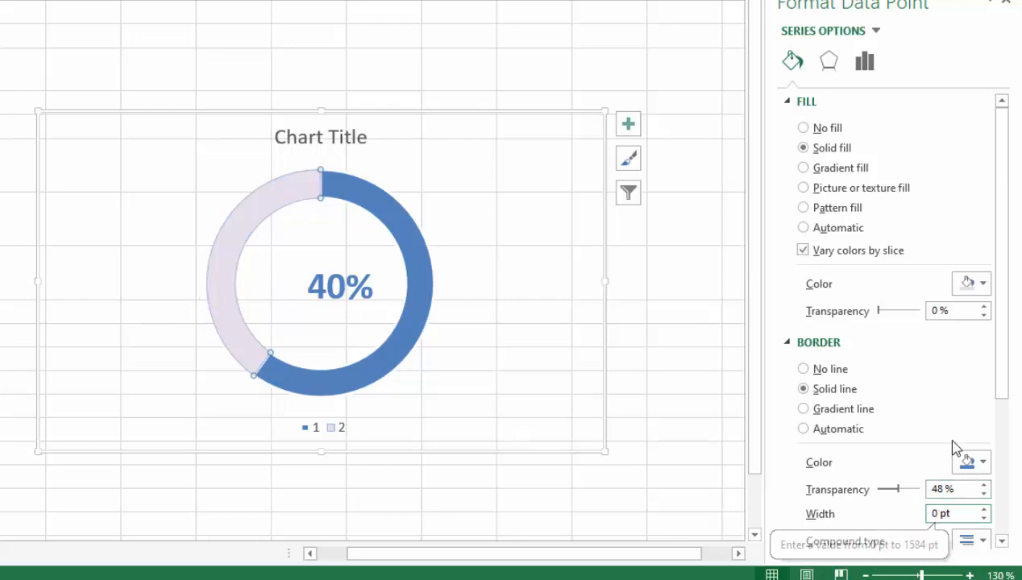
type("1.")
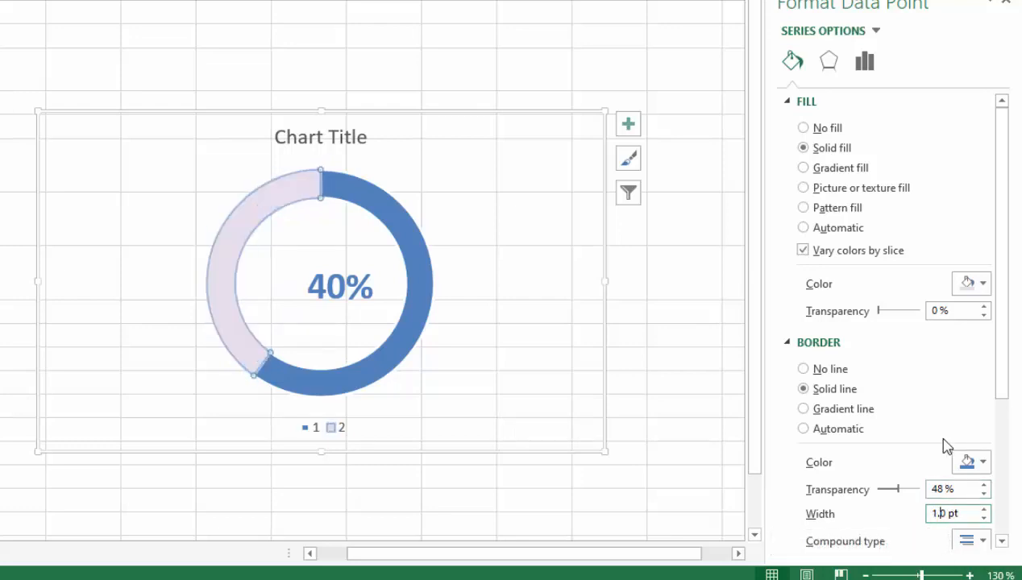
type("5")
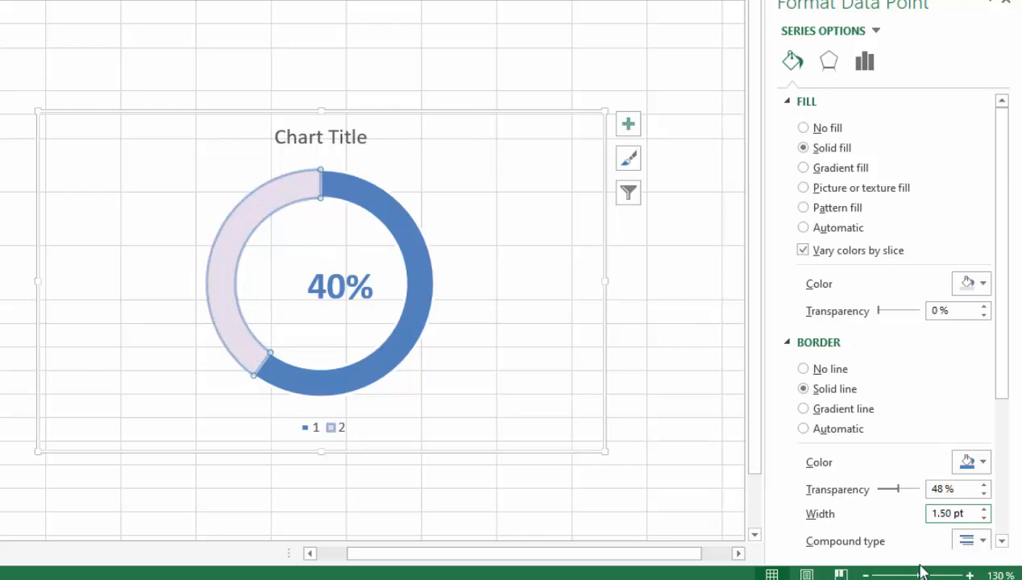
Give the blue slice a solid border with 99% transparency and a width of 13 pt
mouse_move(1006, 382)
left_mouse_down()
mouse_move(1006, 475)
mouse_move(1005, 369)
left_mouse_up()
left_click(415, 317)
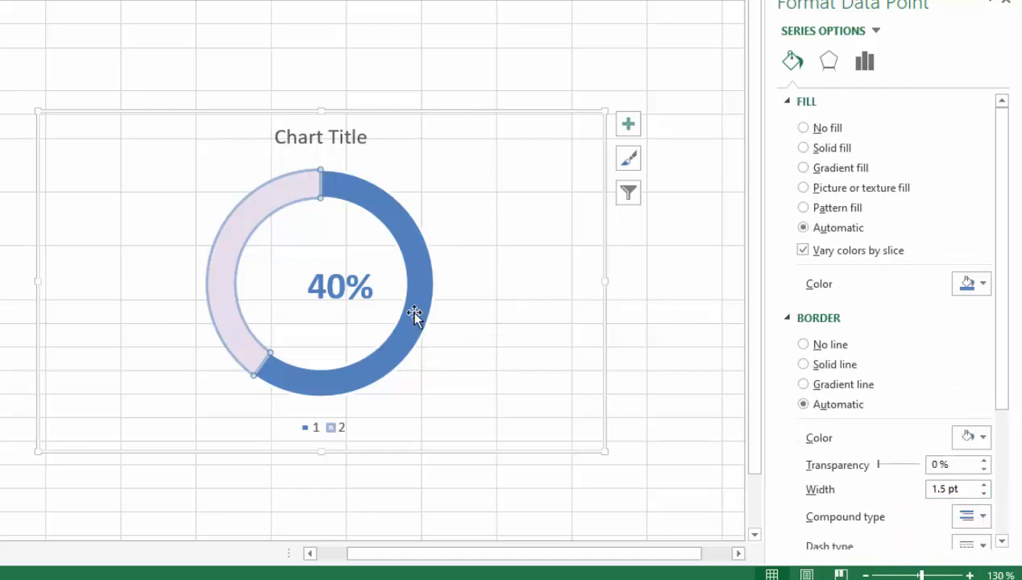
left_click(258, 213)
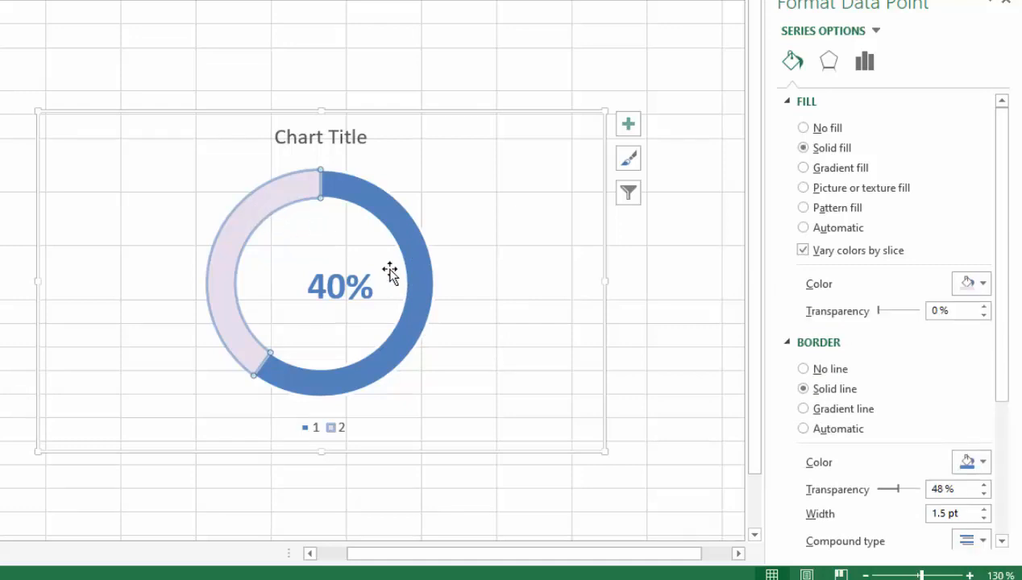
left_click(416, 322)
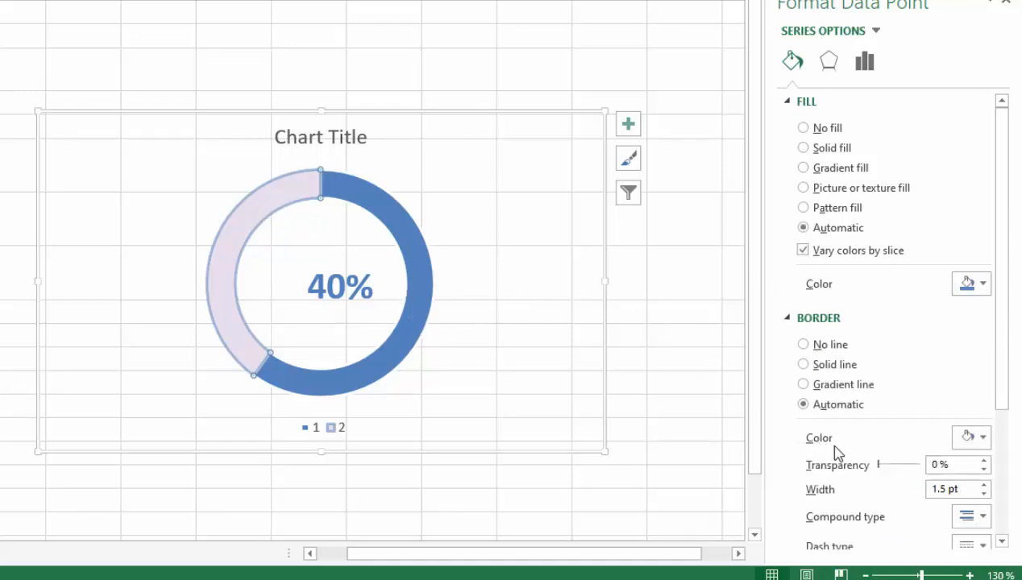
left_click_drag(880, 466, 919, 471)
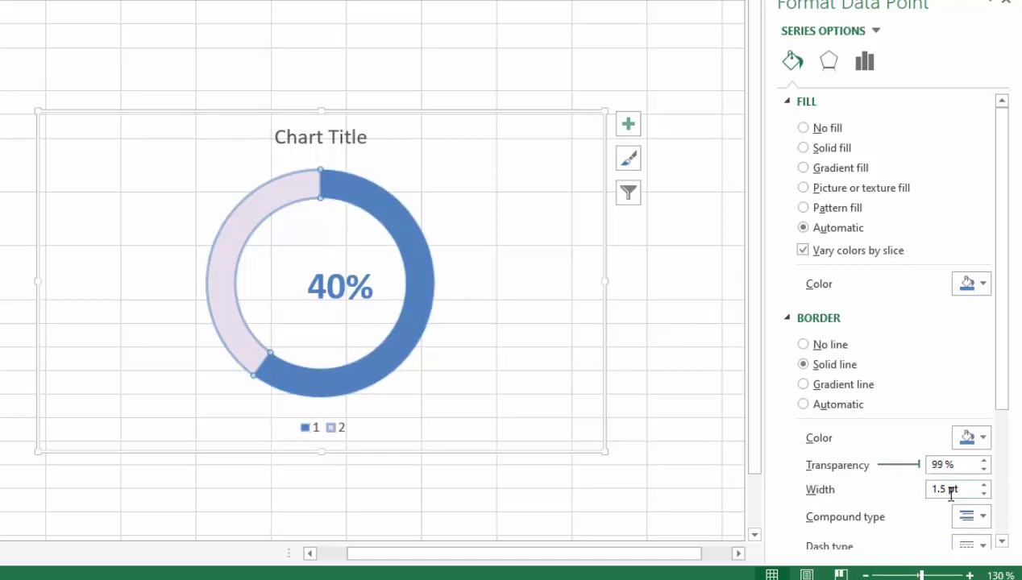
left_click_drag(947, 492, 913, 501)
type("13")
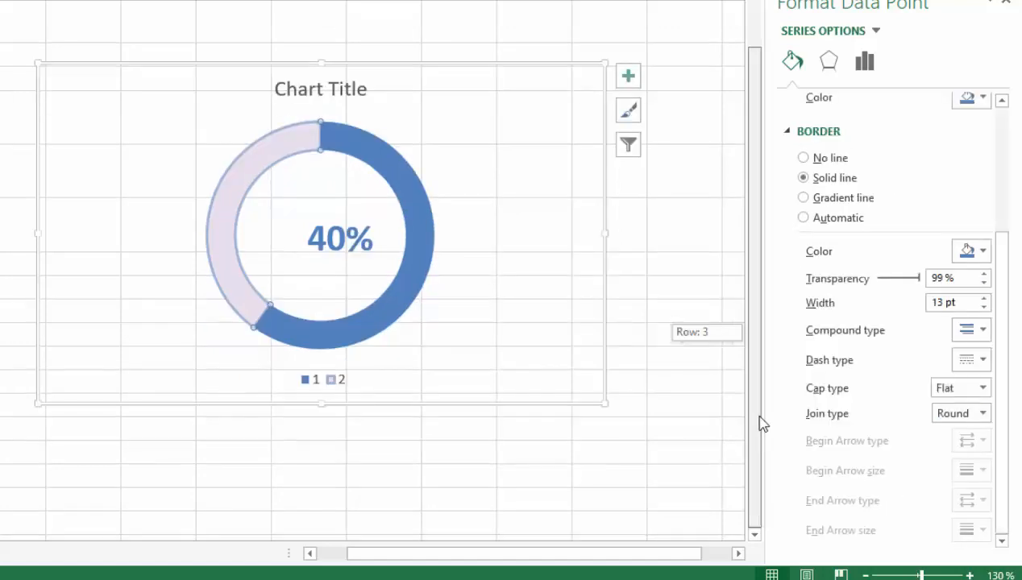
left_click_drag(759, 416, 762, 311)
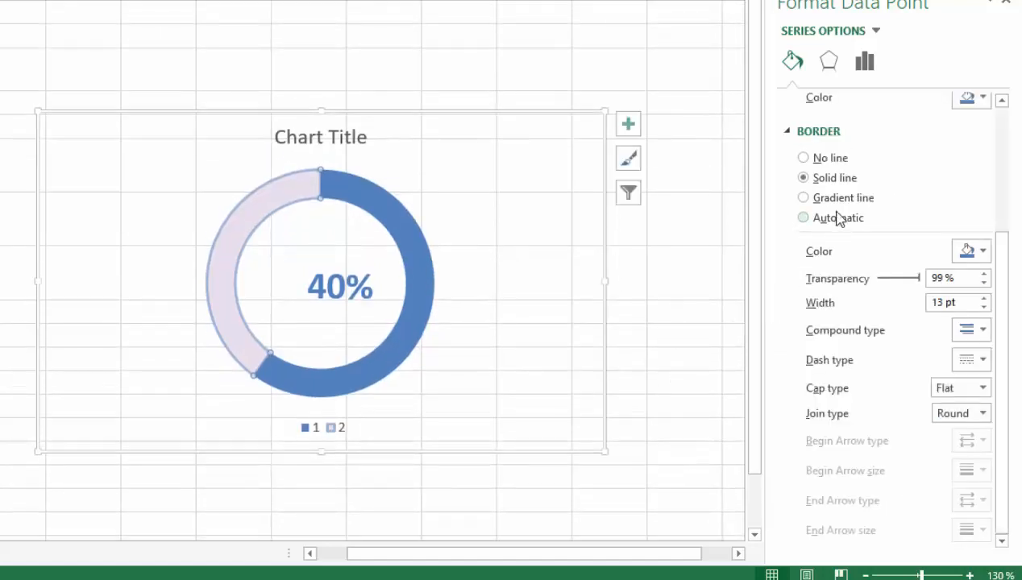
Try a first-slice angle of 215°, restore it to 0°, and set the doughnut hole size to 70%
left_click(835, 74)
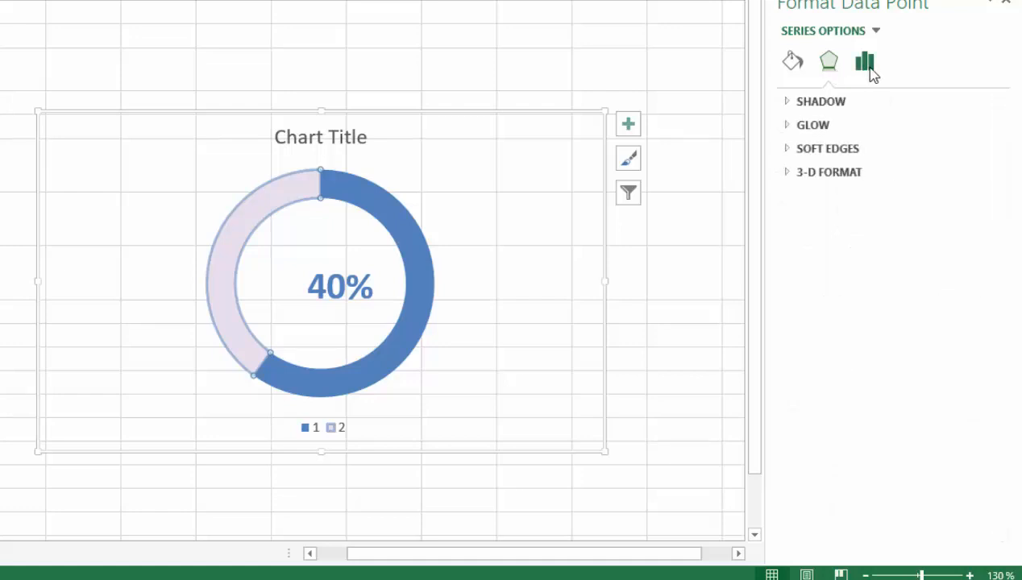
left_click(871, 69)
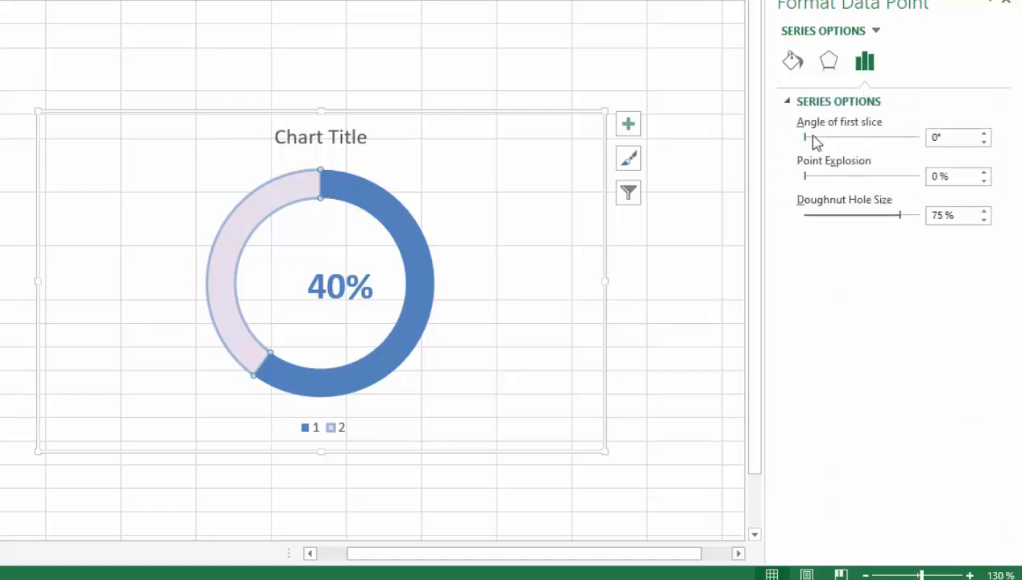
left_click_drag(813, 137, 880, 146)
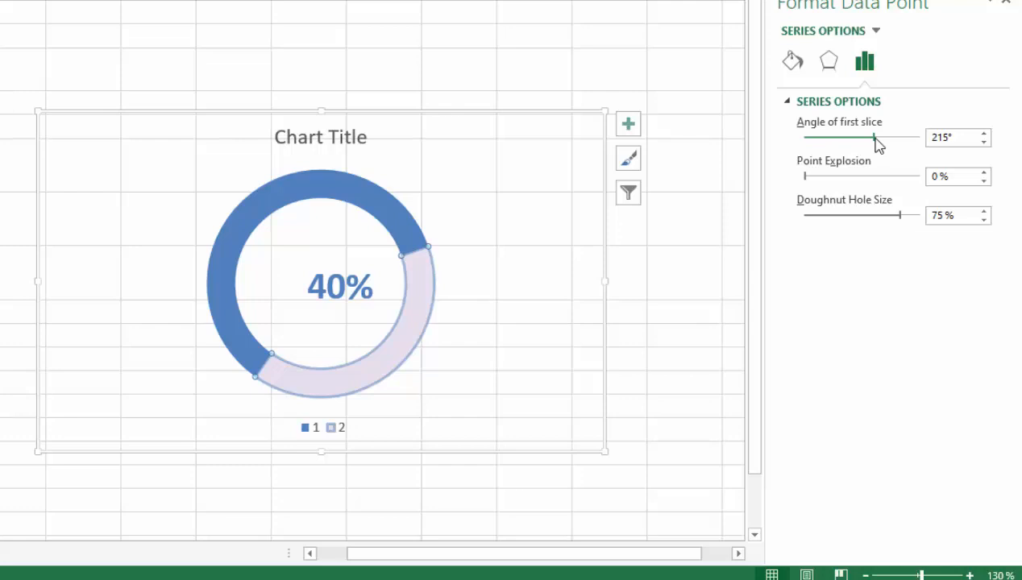
left_click_drag(876, 141, 803, 155)
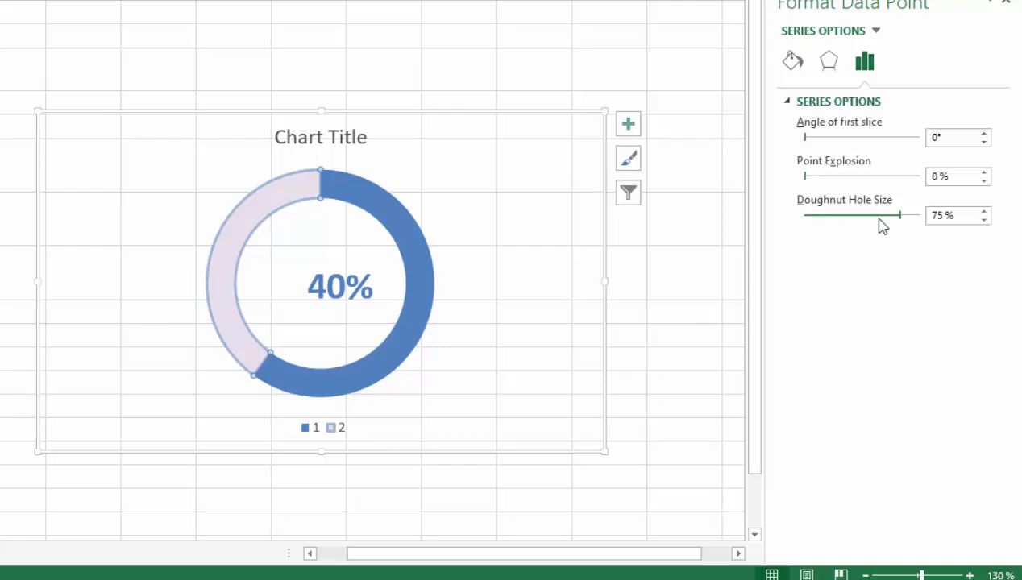
mouse_move(899, 217)
left_mouse_down()
mouse_move(826, 227)
mouse_move(921, 219)
mouse_move(893, 220)
left_mouse_up()
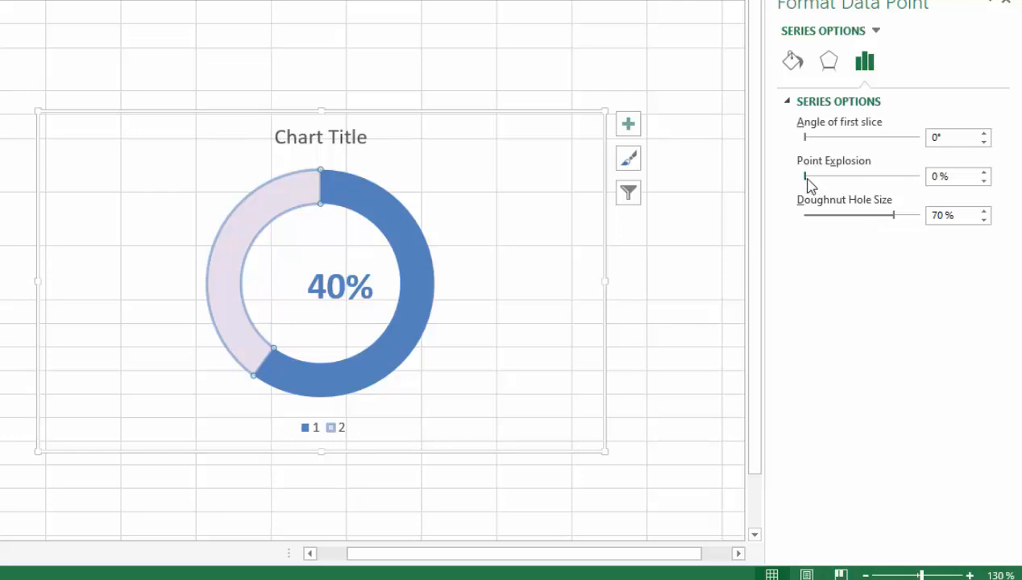
mouse_move(807, 175)
left_mouse_down()
mouse_move(836, 174)
mouse_move(805, 177)
left_mouse_up()
Apply a shadow with 77% transparency to the light slice
left_click(828, 61)
left_click(822, 101)
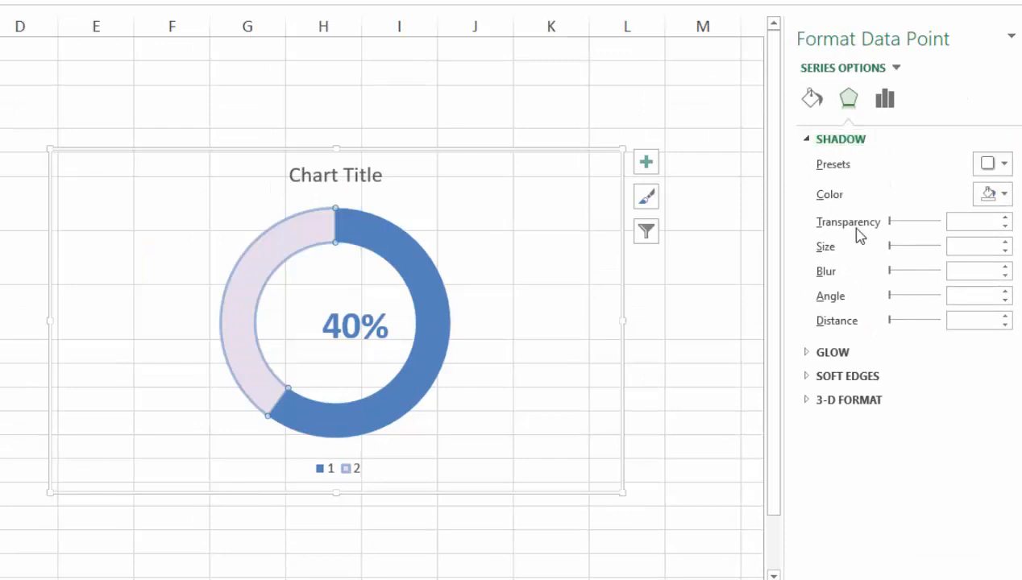
left_click_drag(891, 224, 919, 223)
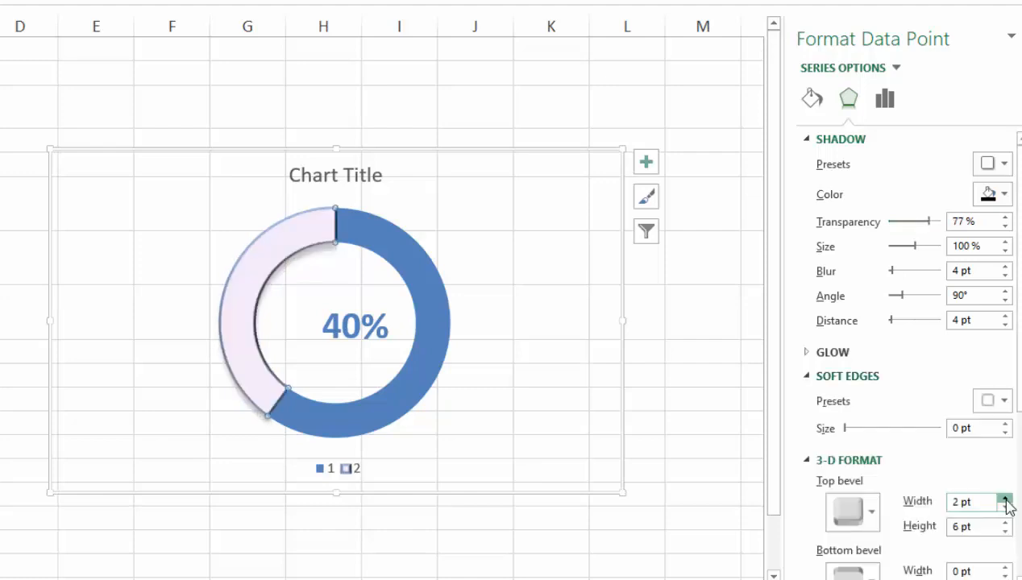
Increase the width of the light slice's top bevel to 5.5 pt
left_click(1004, 499)
left_click(1004, 498)
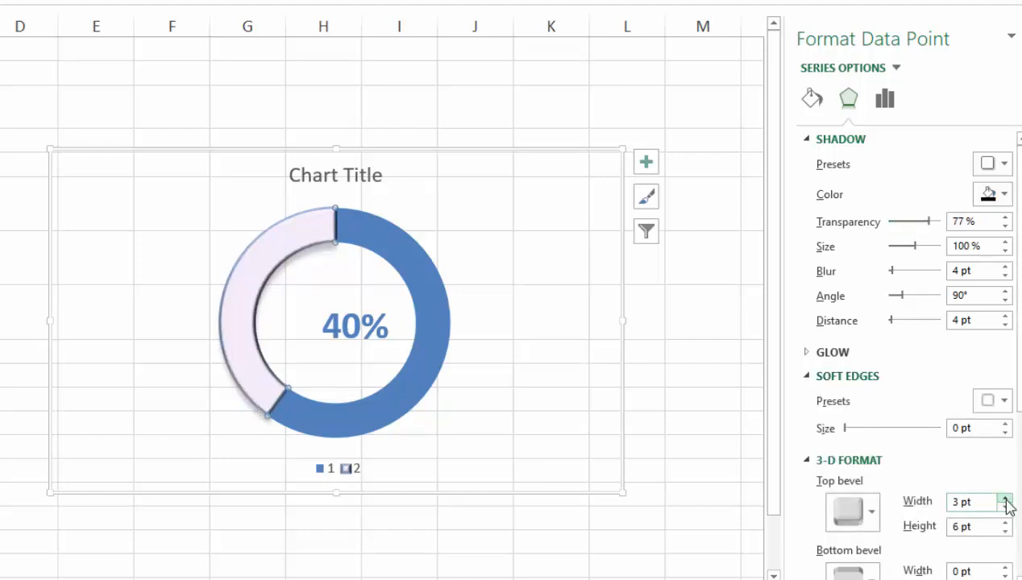
left_click(1004, 499)
left_click(1005, 499)
left_click(1004, 499)
left_click(1004, 499)
left_click(1004, 499)
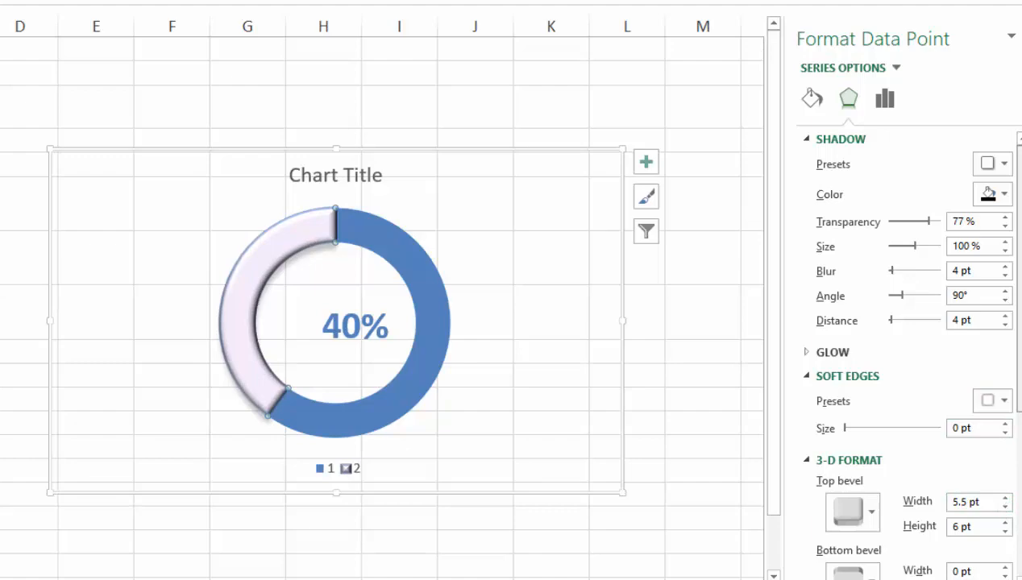
scroll(1002, 430, "down", 3)
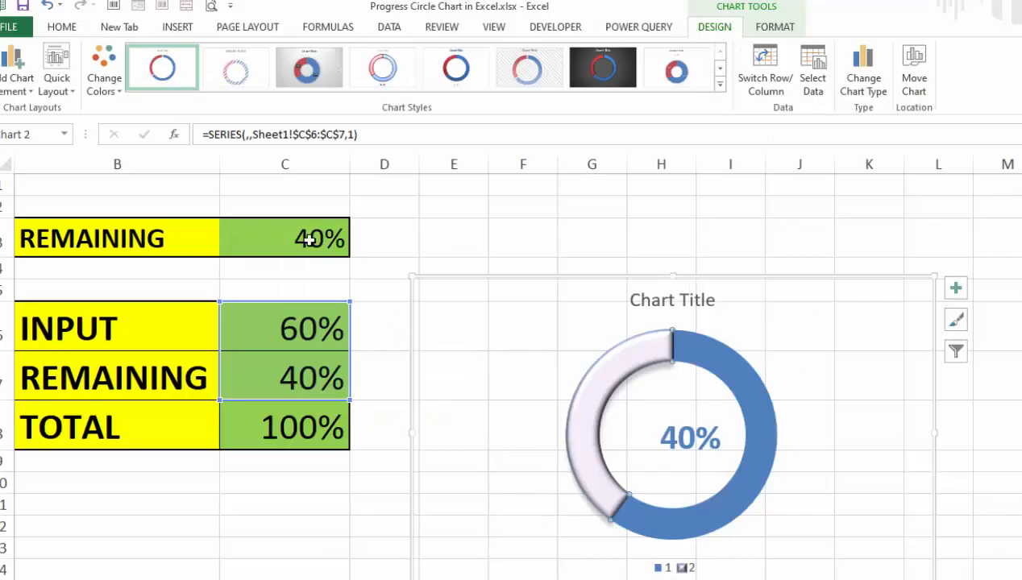
Set the Remaining value in C3 to 20% and the Input value in C6 to 80%
left_click(309, 239)
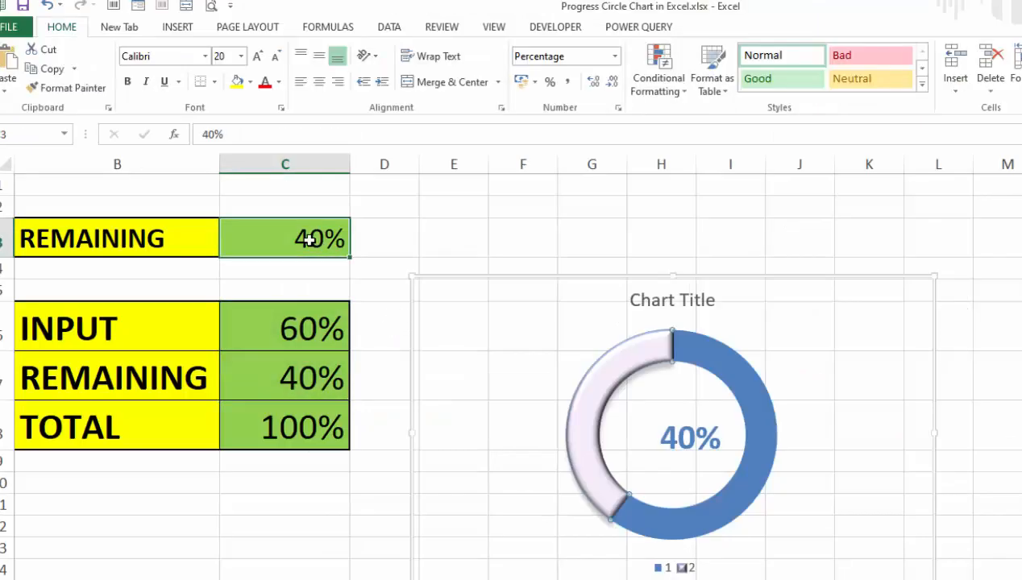
type("20")
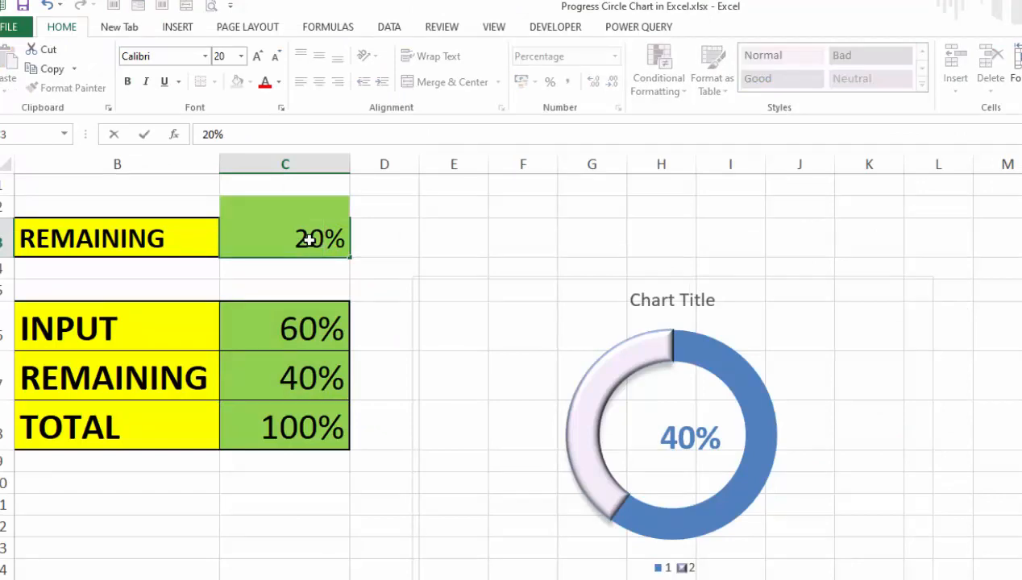
key("Tab")
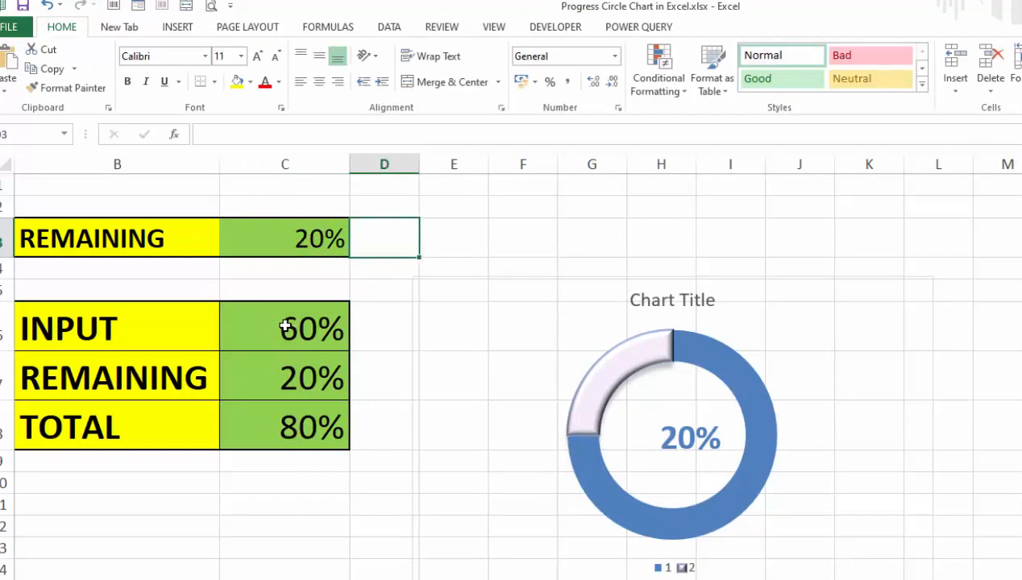
left_click(284, 325)
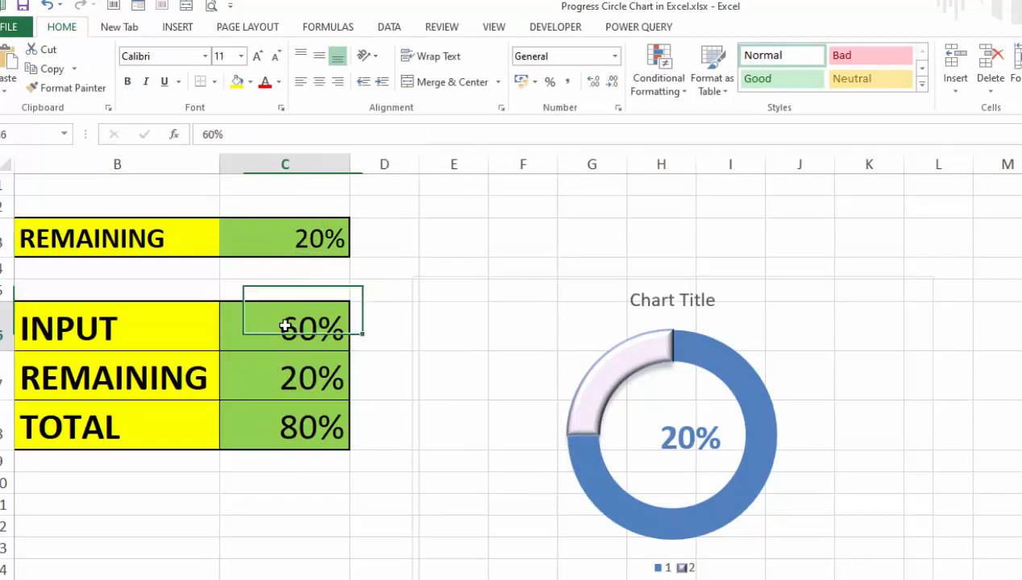
type("80")
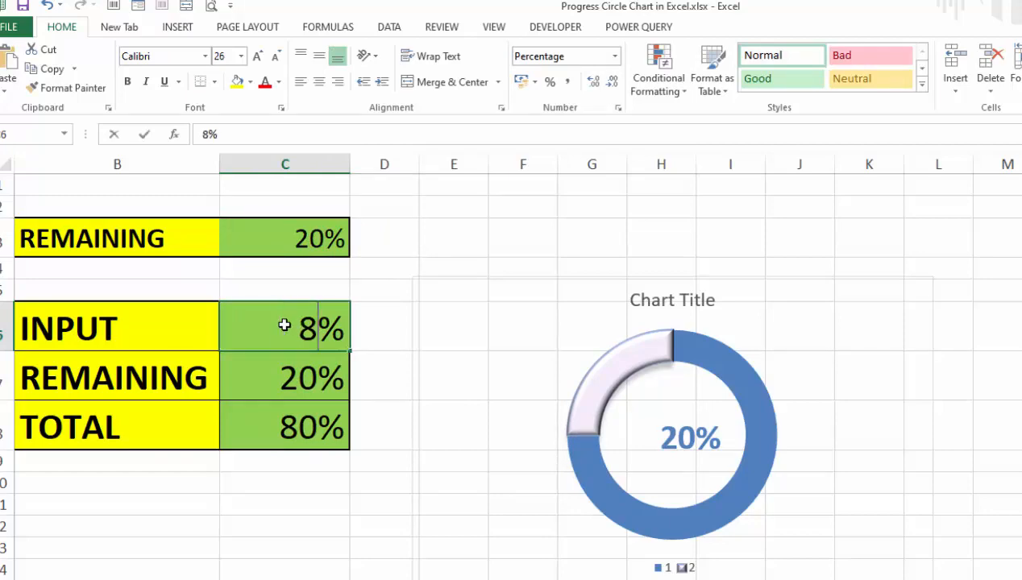
left_click(762, 436)
Increase the angle of the first slice until the light slice sits on the right side of the doughnut
mouse_move(629, 357)
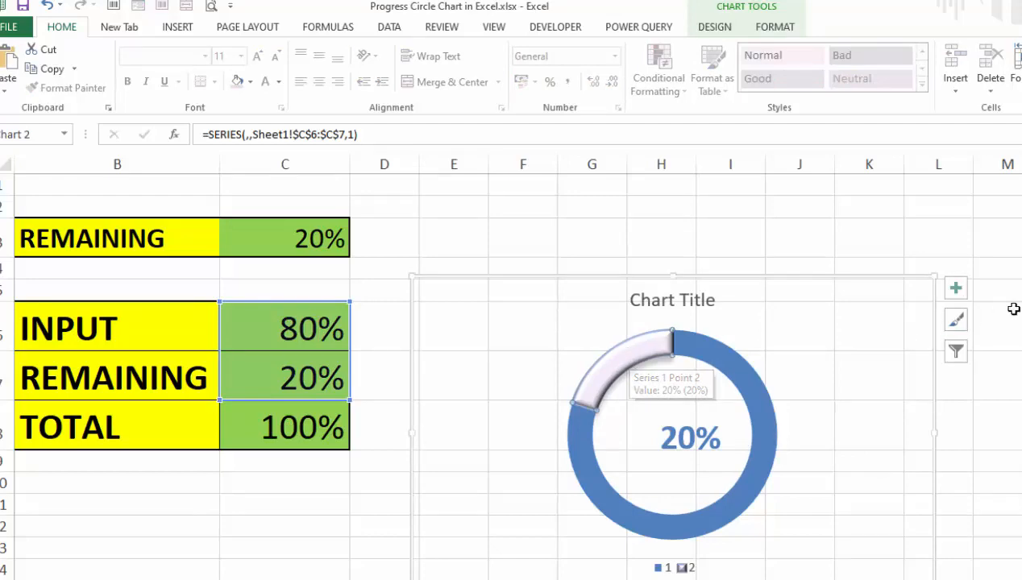
double_click(630, 357)
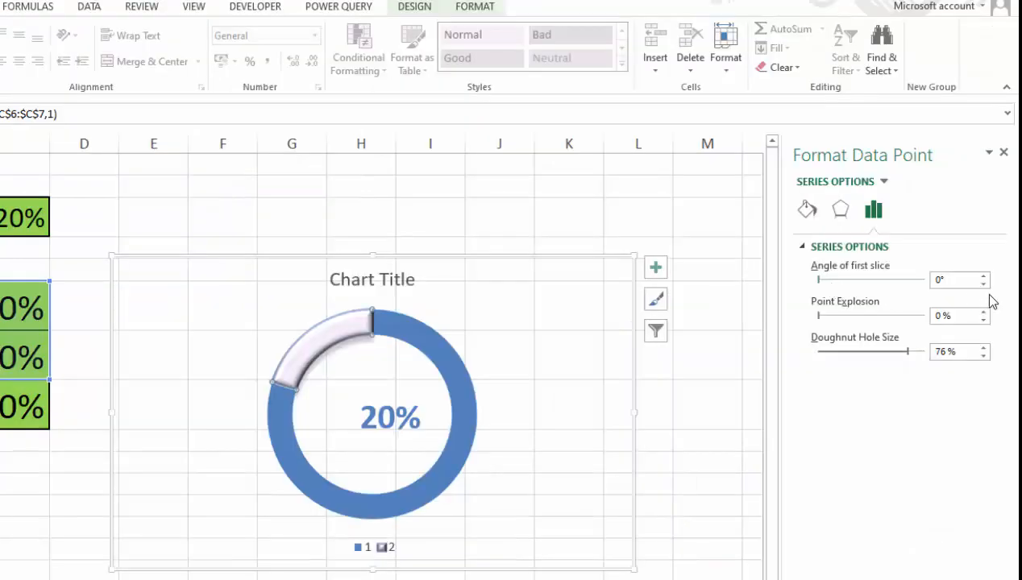
left_click(984, 277)
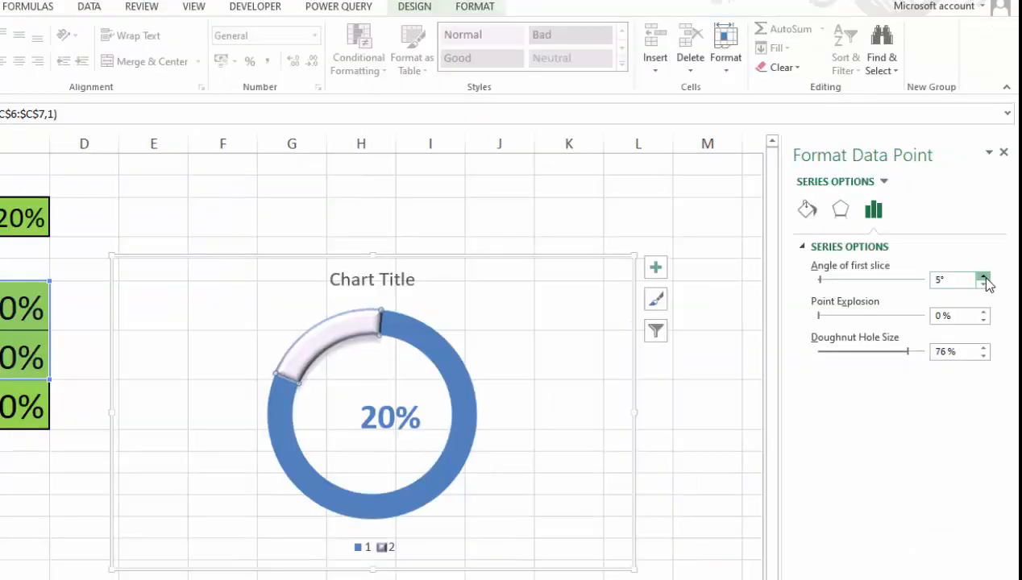
left_click_drag(984, 278, 984, 278)
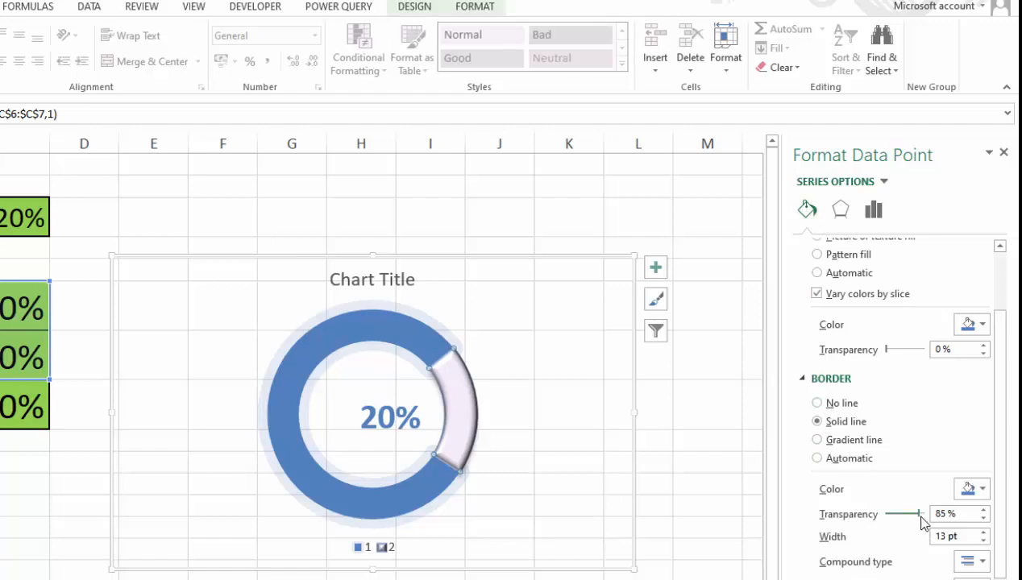
Set the blue slice's border transparency to 0% and its fill transparency to 68%
left_click_drag(921, 517, 887, 524)
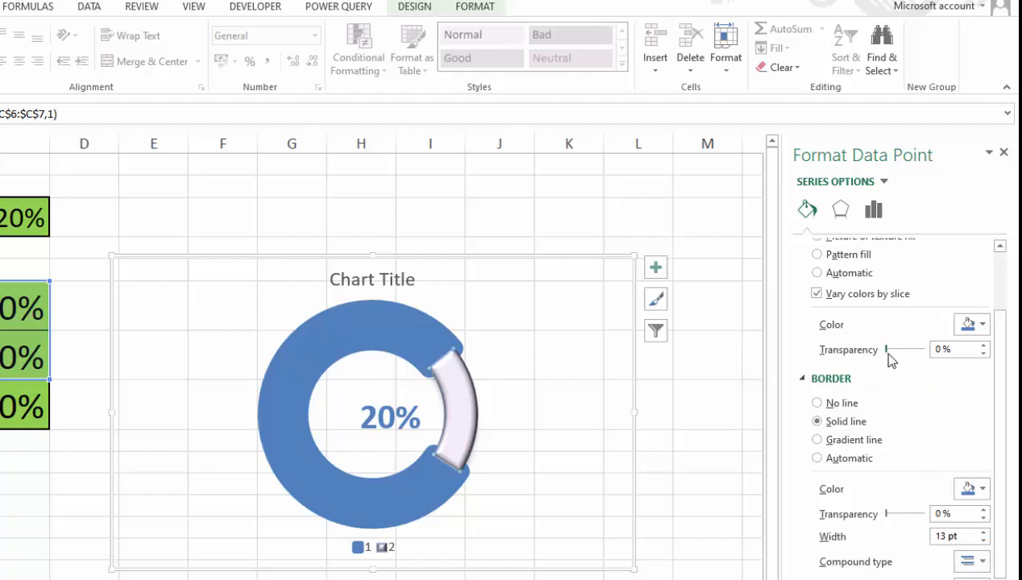
left_click_drag(888, 354, 900, 355)
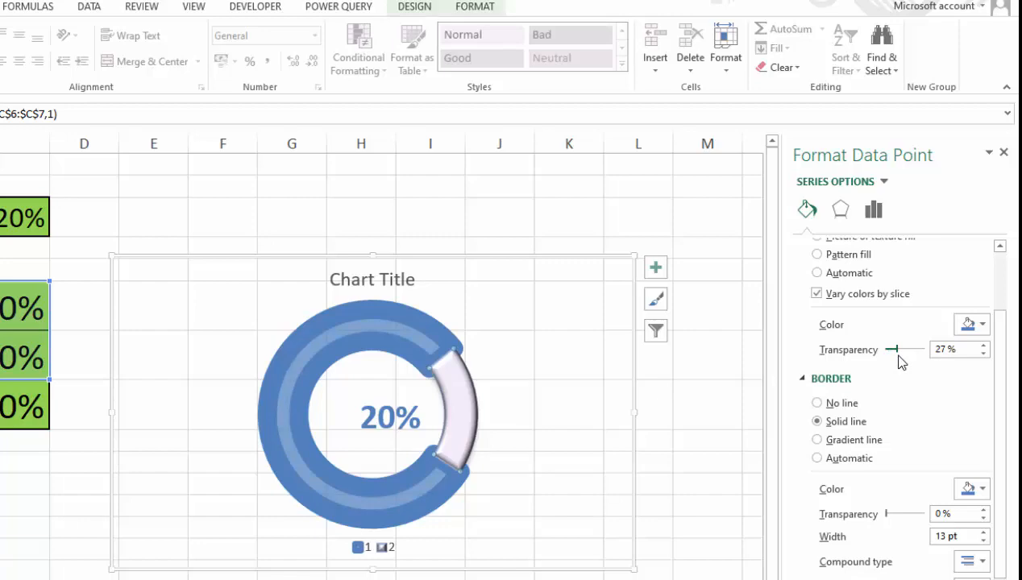
left_click_drag(900, 356, 914, 356)
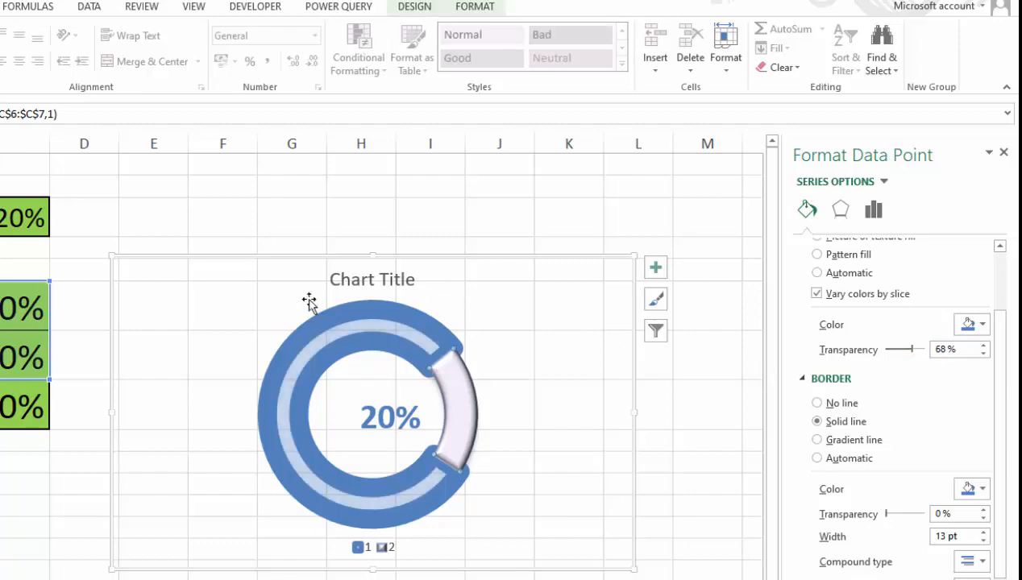
mouse_move(315, 372)
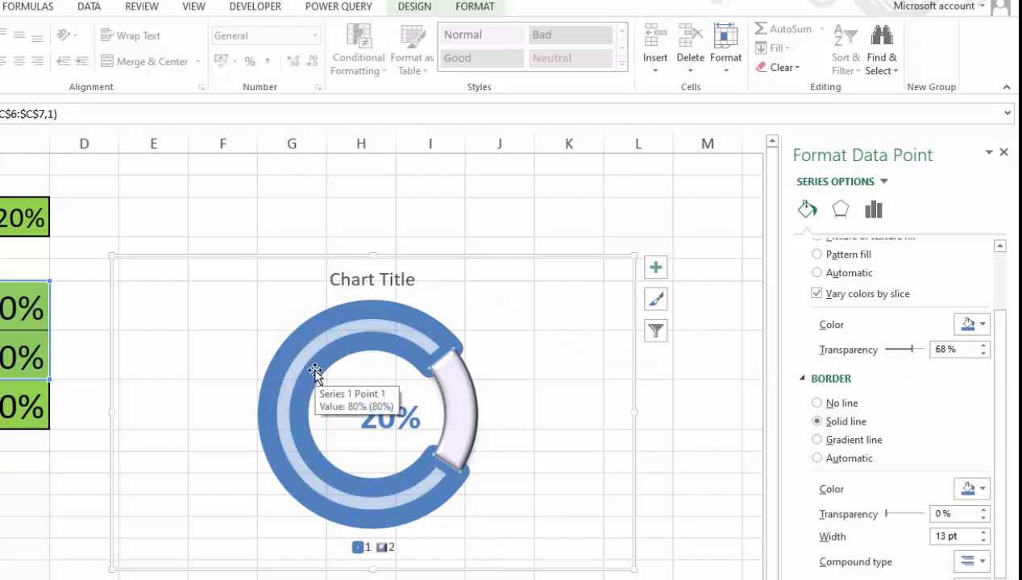